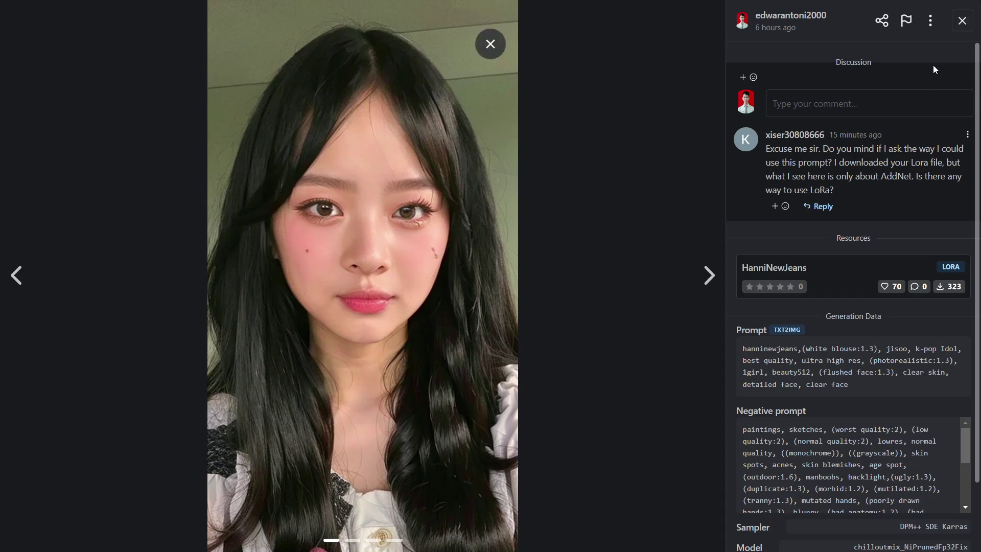
Read the notification comment asking how to use the prompt, then close the image viewer
click(960, 26)
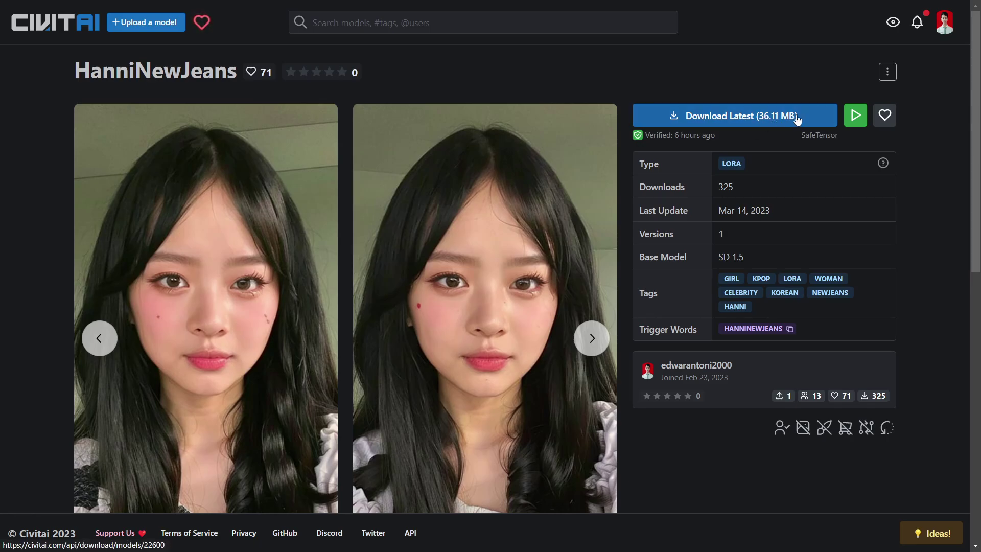
click(917, 23)
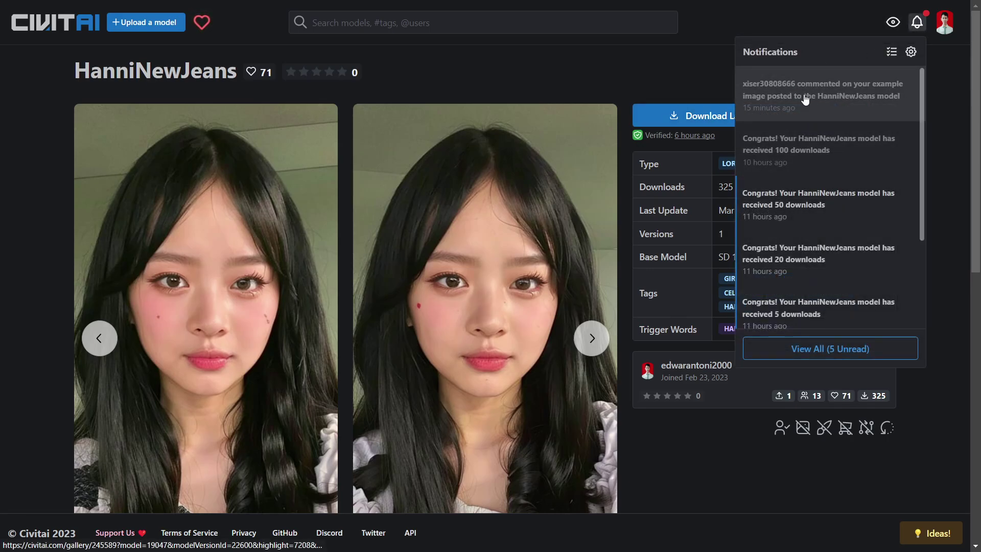
click(805, 98)
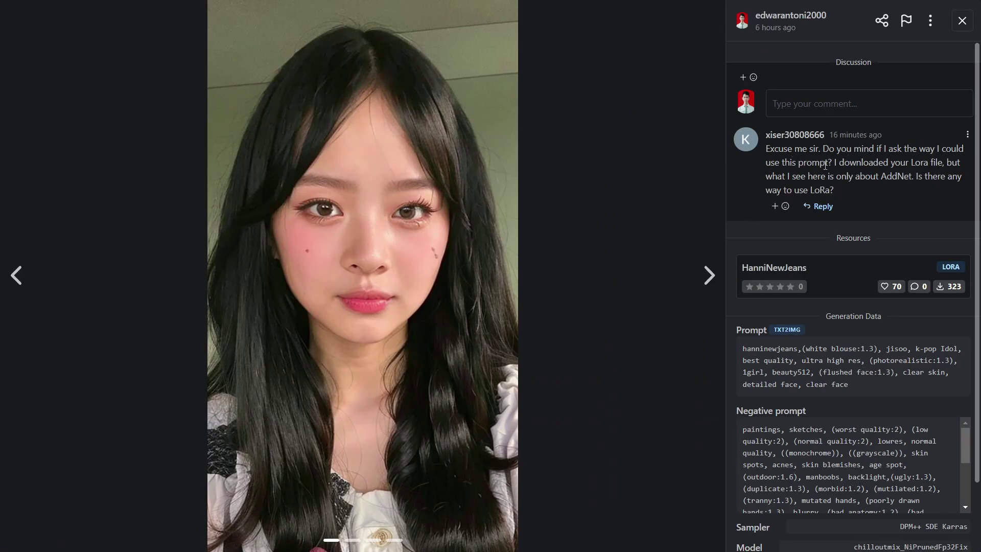
drag(825, 165, 767, 163)
click(895, 189)
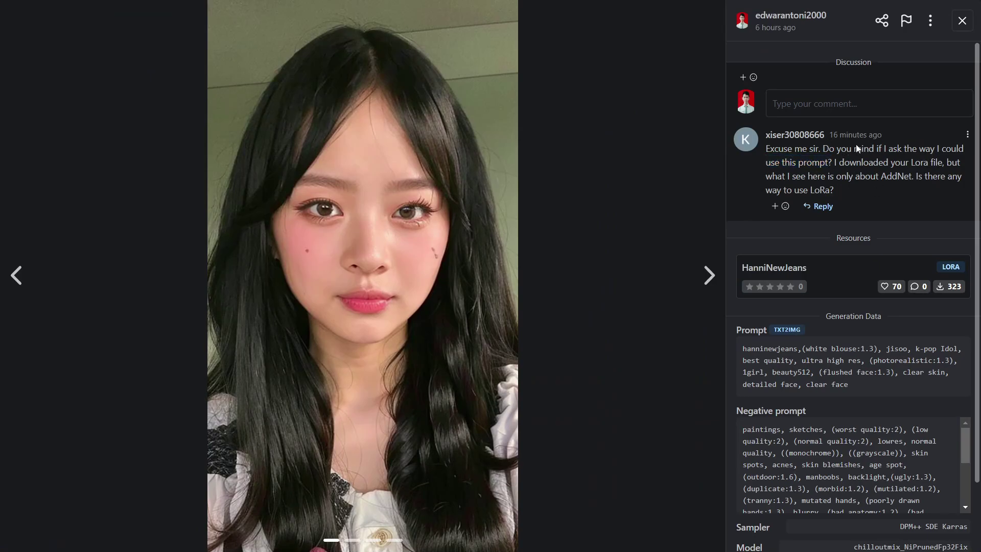
click(961, 21)
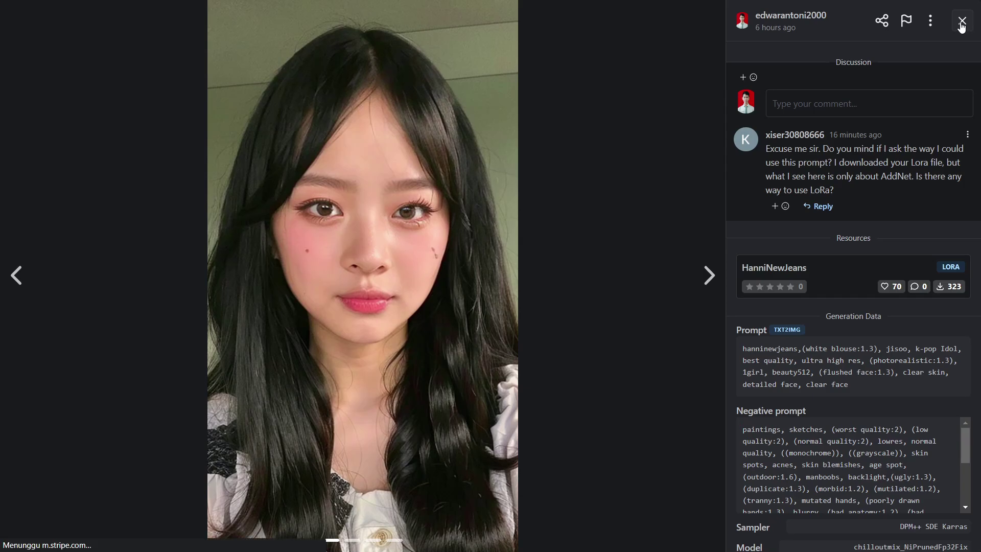
Exit full screen and check the chillout Colab run, ending on the local WebUI at 127.0.0.1:7860
key(F11)
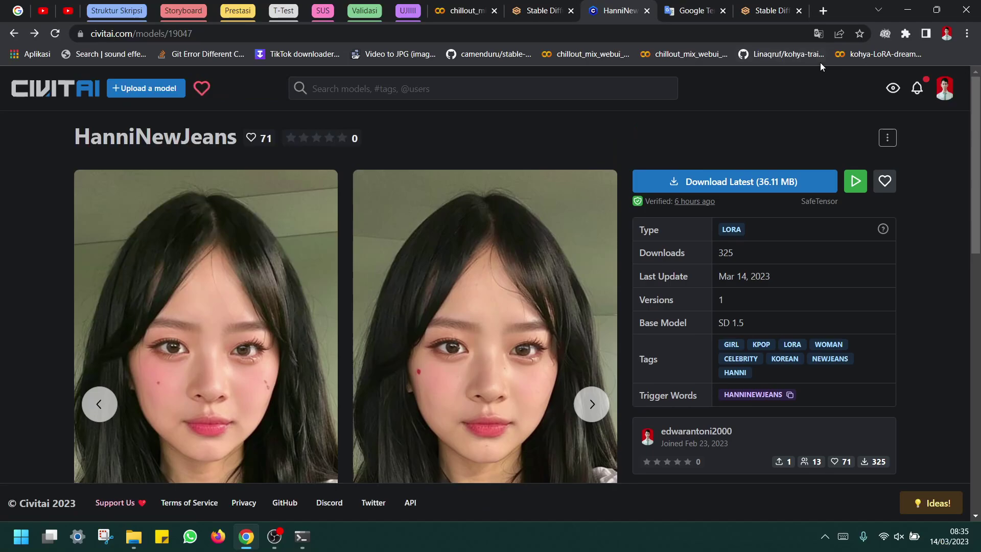
click(527, 11)
click(481, 6)
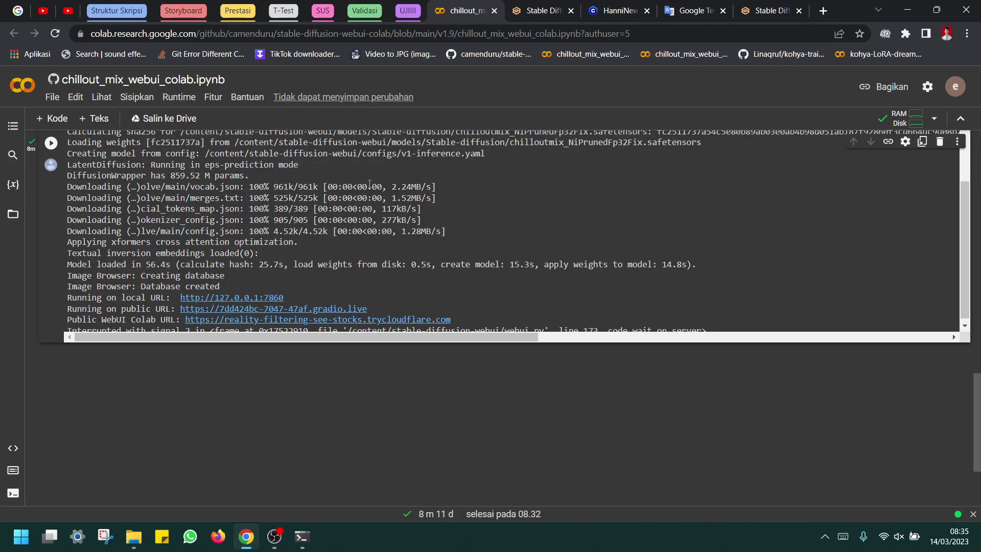
click(559, 5)
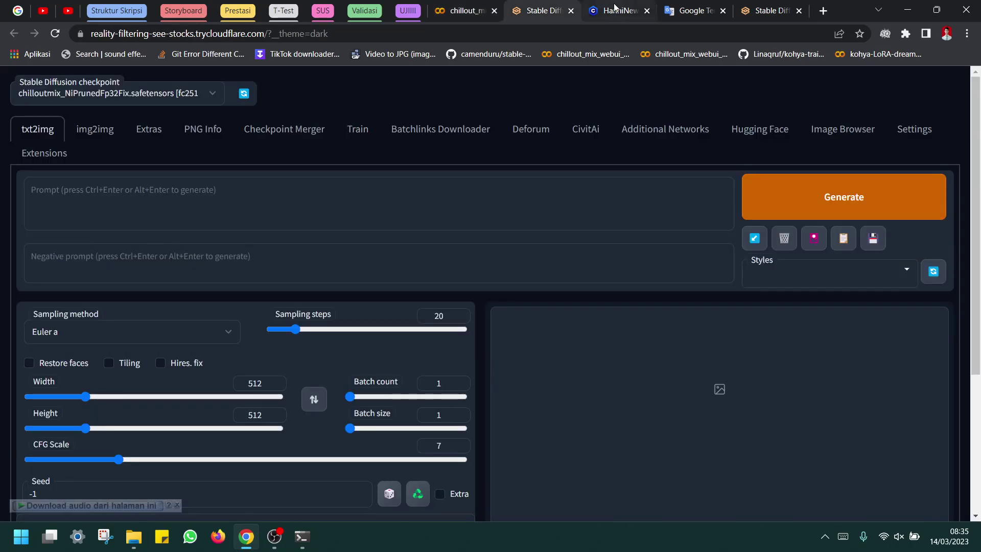
click(610, 9)
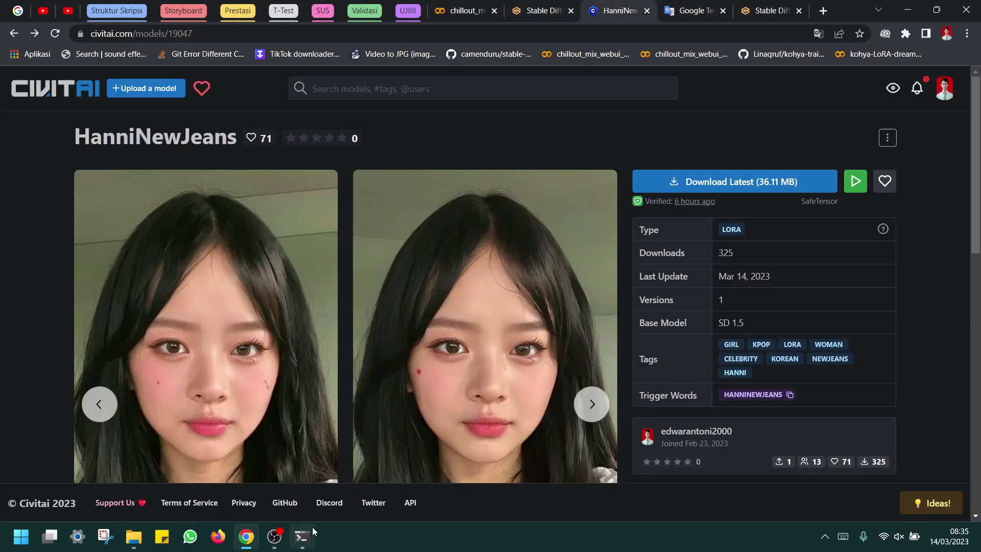
click(691, 10)
click(766, 11)
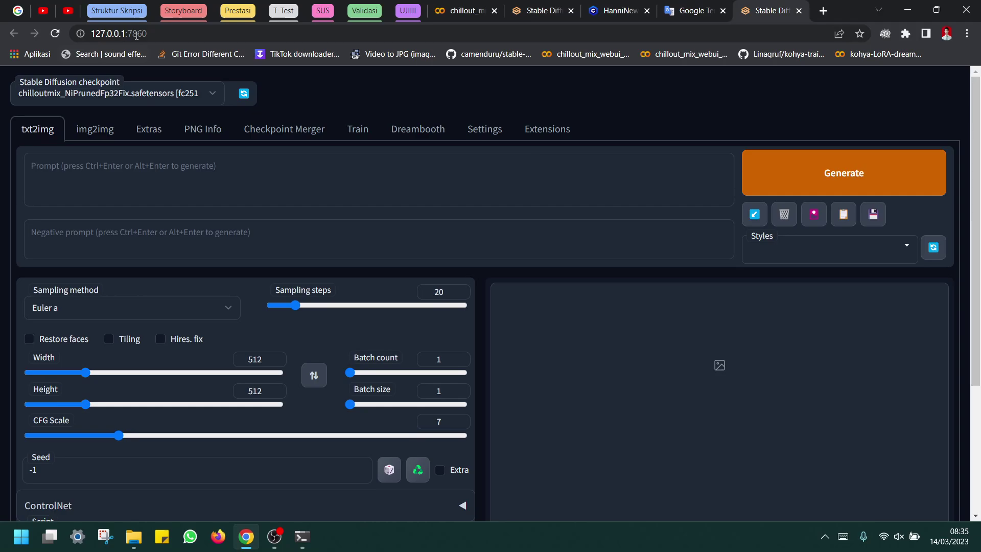
key(alt+Tab)
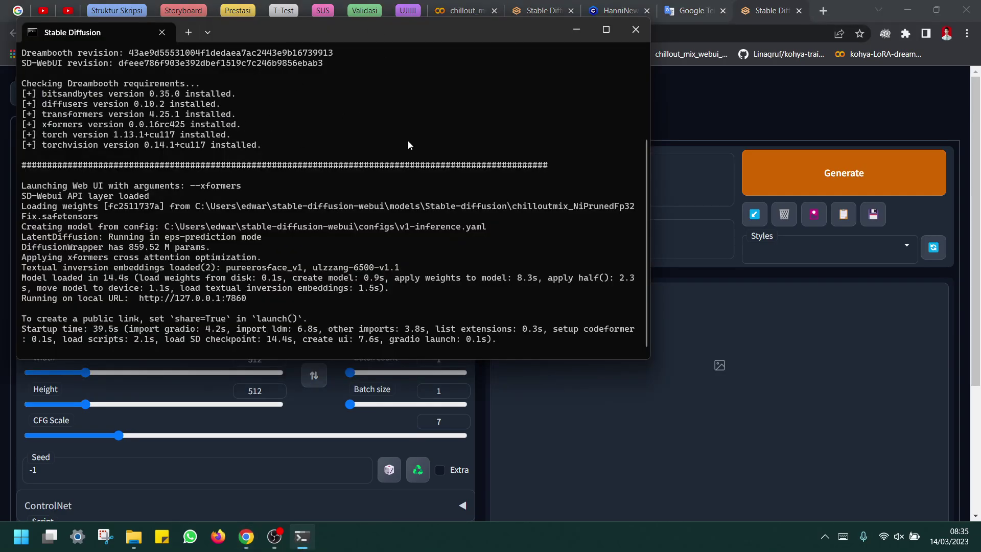
drag(646, 189, 631, 260)
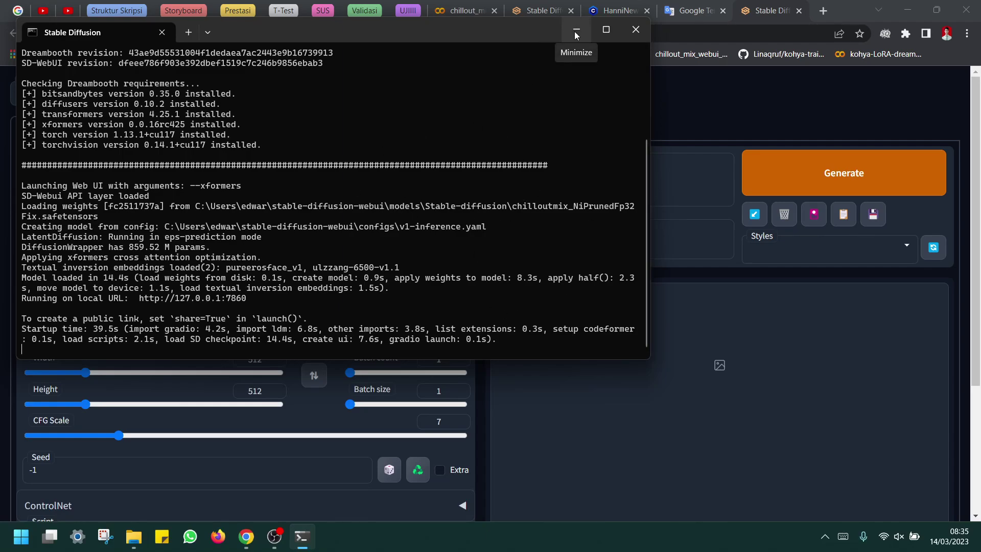
drag(489, 29, 565, 51)
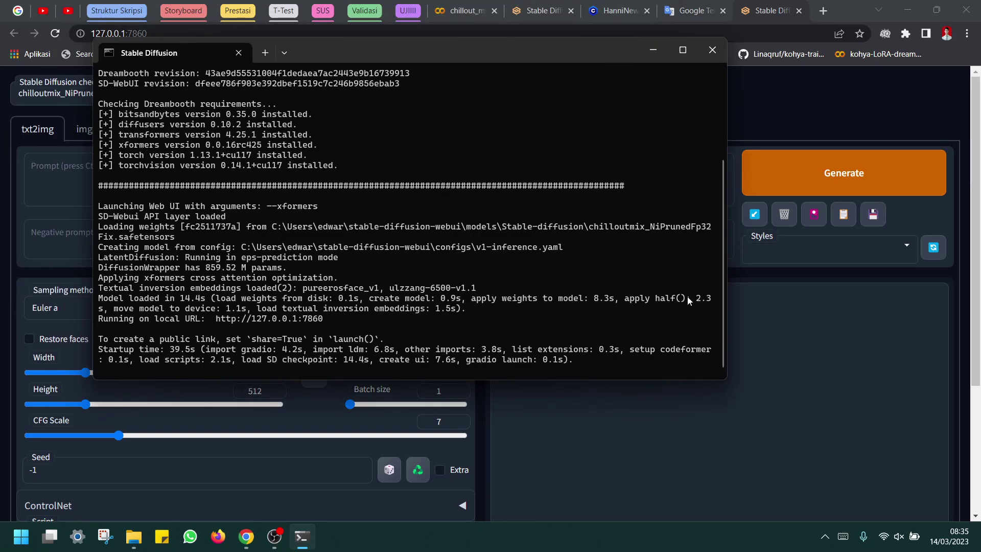
drag(719, 279, 736, 136)
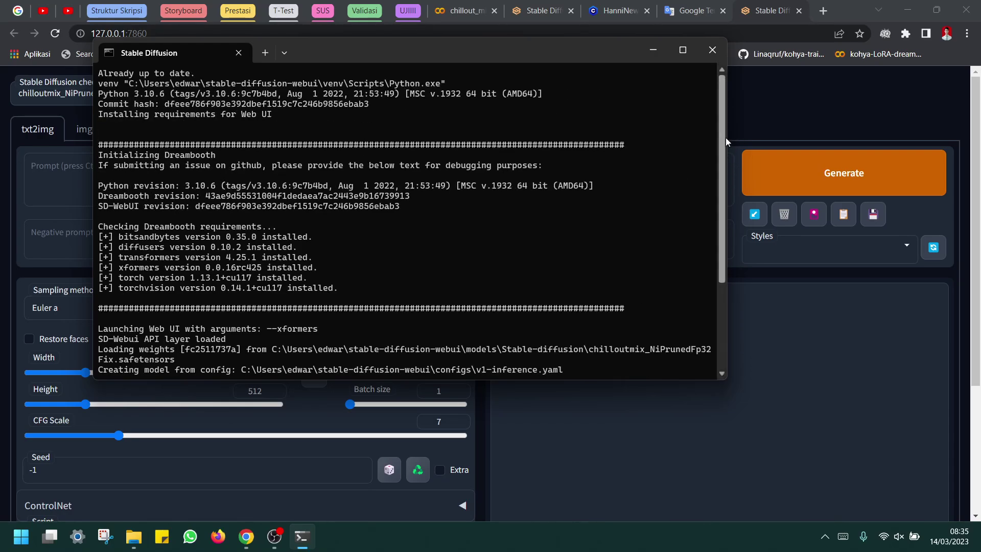
scroll(698, 274, down, 4)
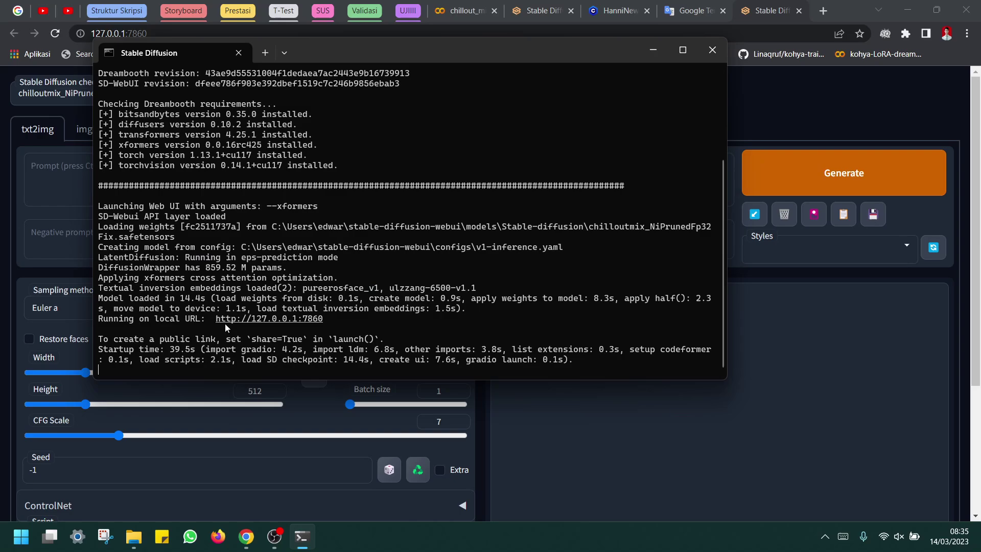
click(653, 49)
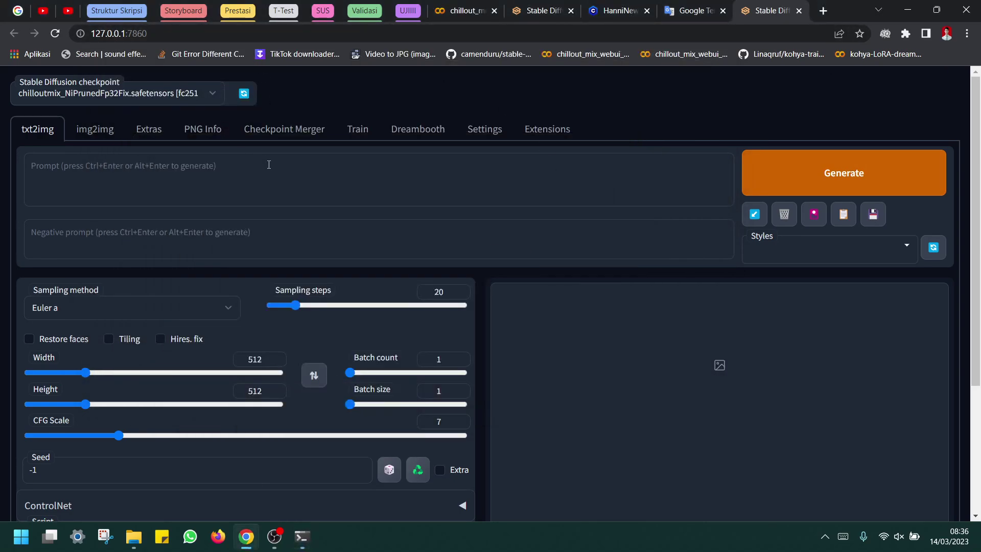
Confirm chilloutmix_NiPrunedFp32Fix stays the selected checkpoint, then return to the HanniNewJeans Civitai tab
click(205, 99)
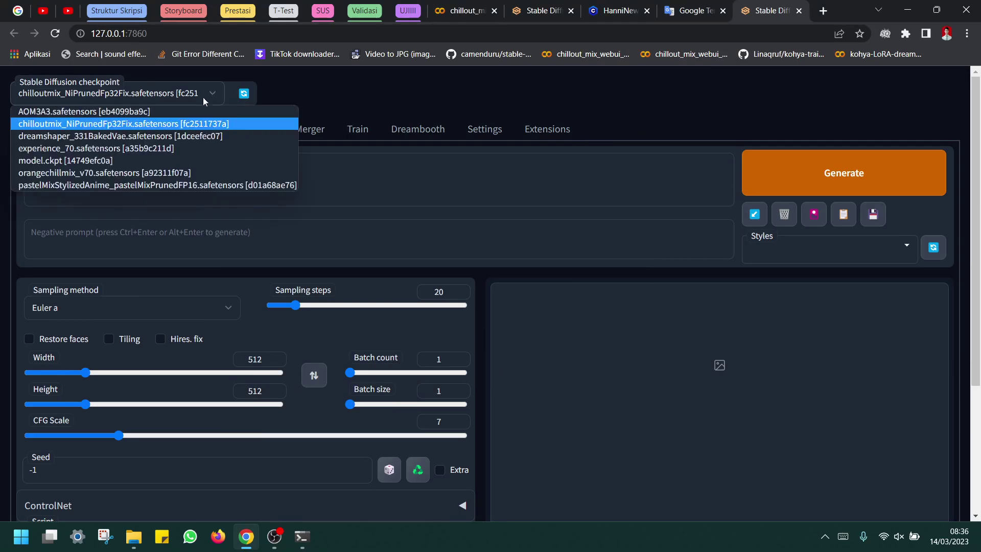
click(53, 91)
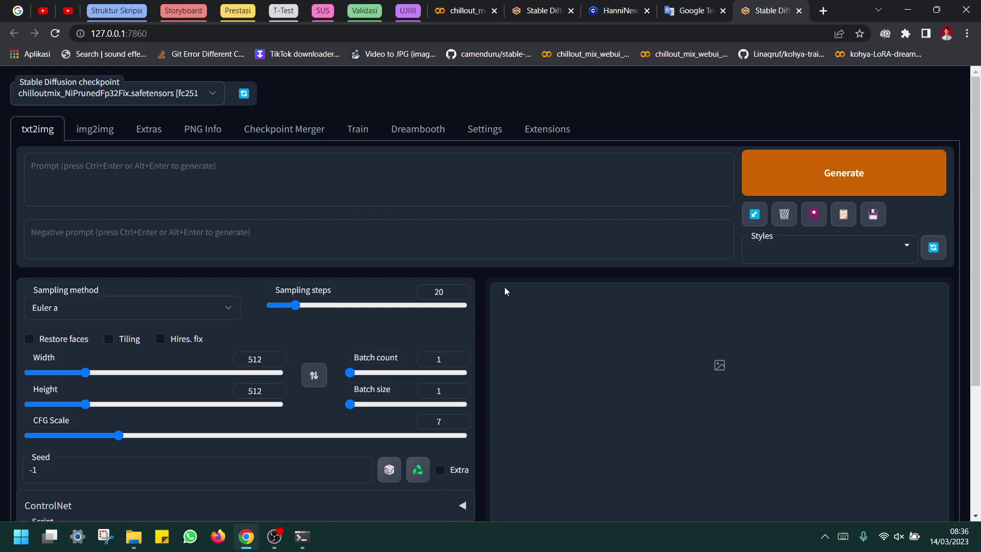
click(717, 4)
Start the HanniNewJeans Download Latest, cancel it with Batal, and open Tampilkan semua
click(769, 10)
click(618, 10)
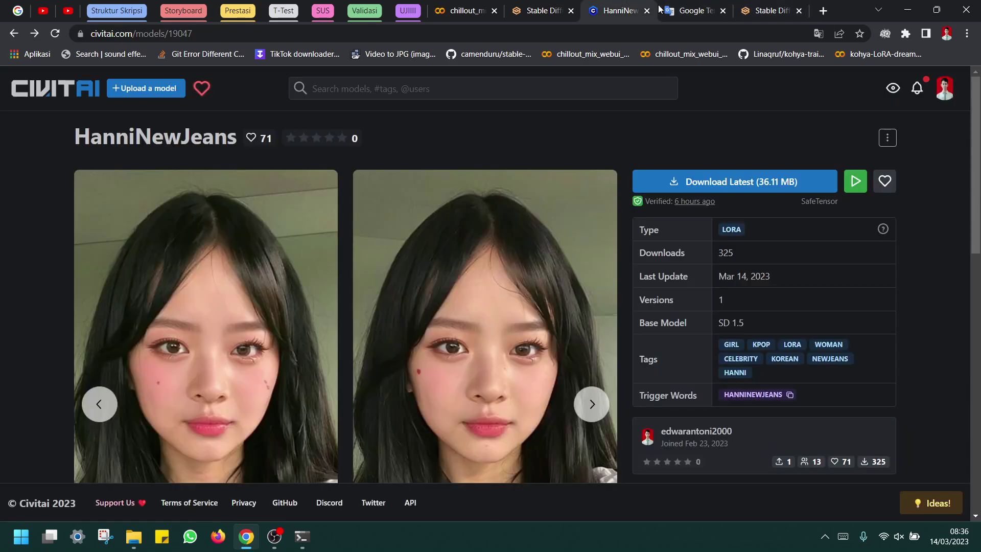
click(742, 181)
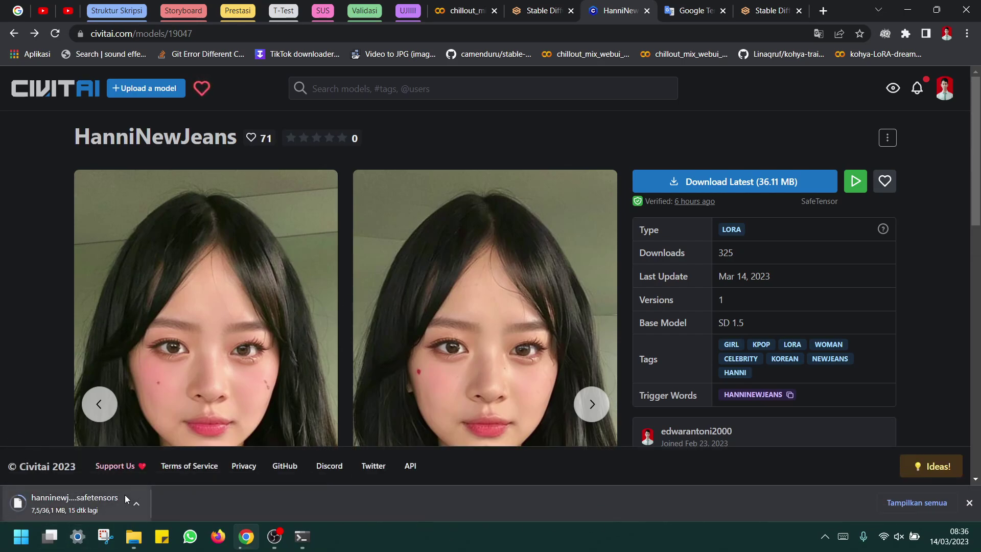
right_click(100, 501)
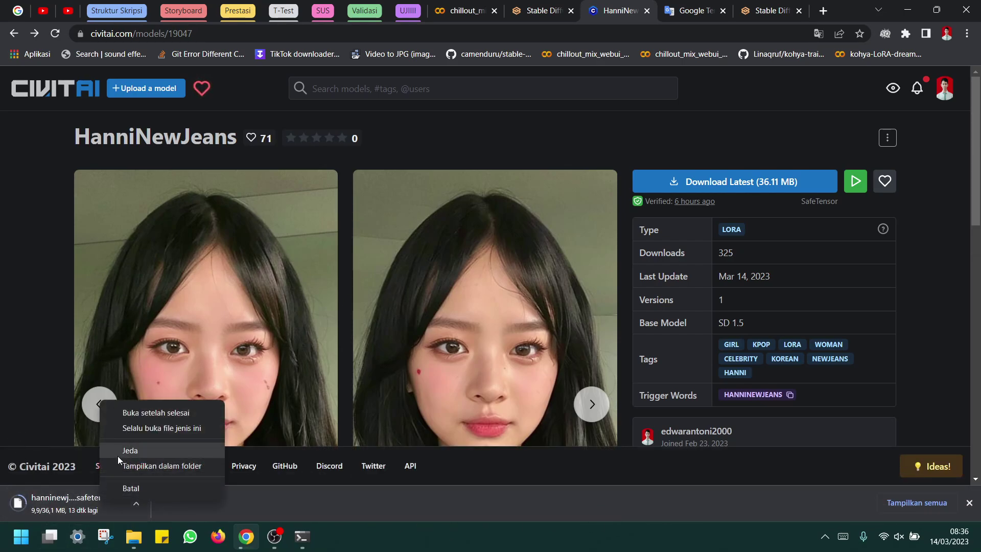
click(130, 484)
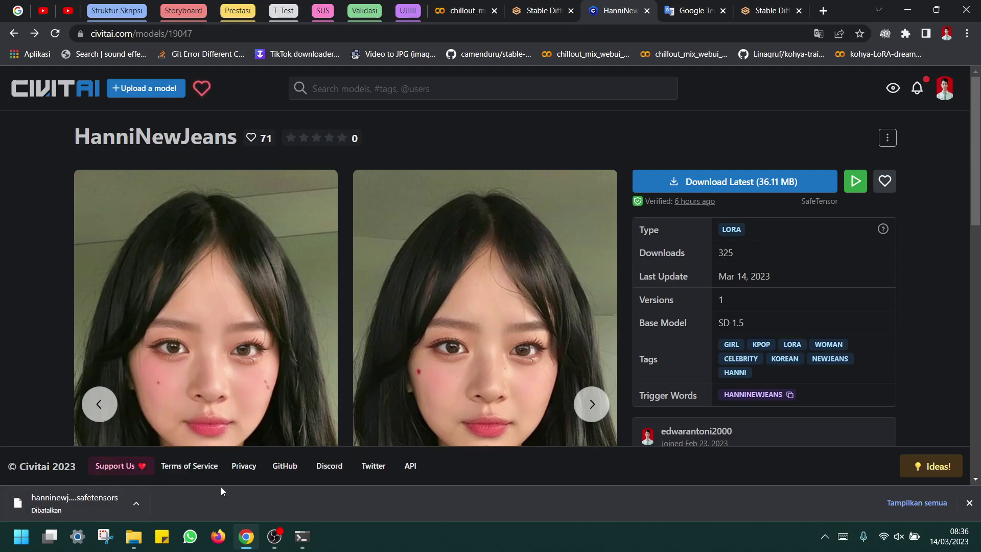
click(928, 500)
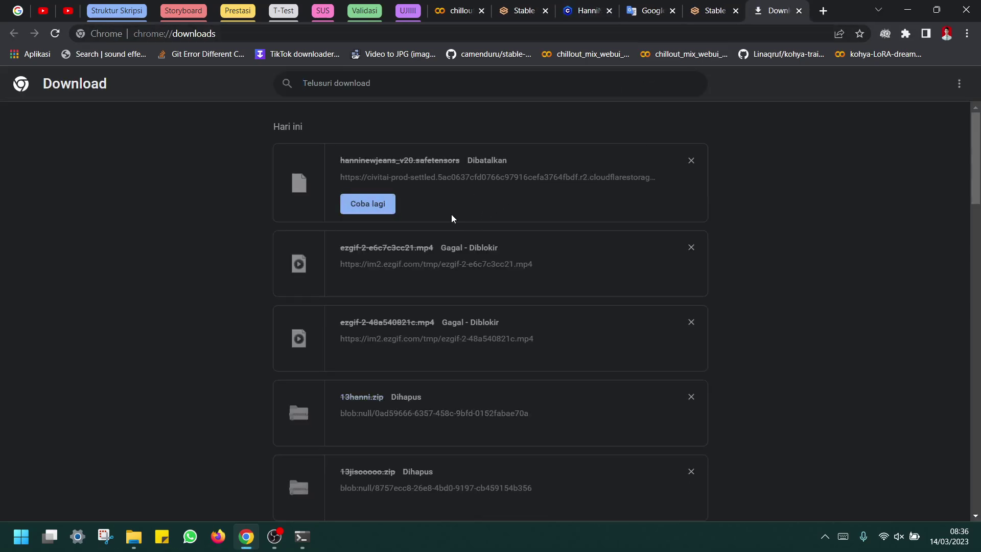
Check on Chrome's downloads page that hanninewjeans_v20.safetensors is listed as cancelled
click(246, 536)
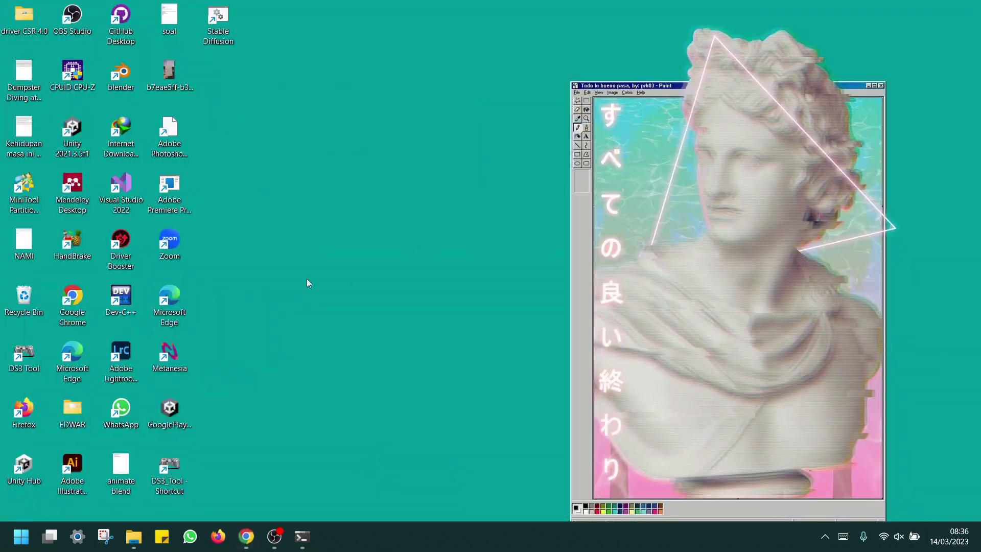
click(246, 537)
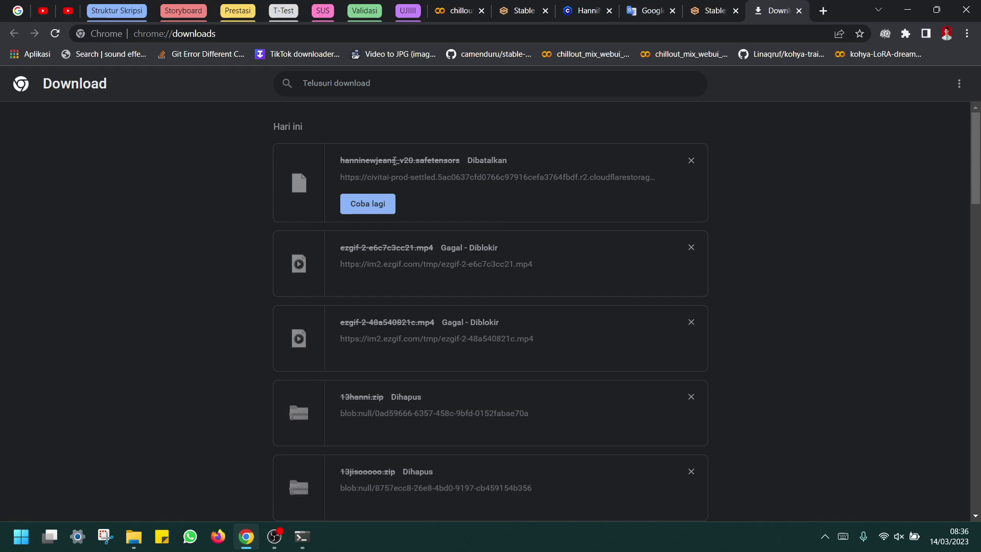
drag(460, 161, 408, 177)
click(361, 168)
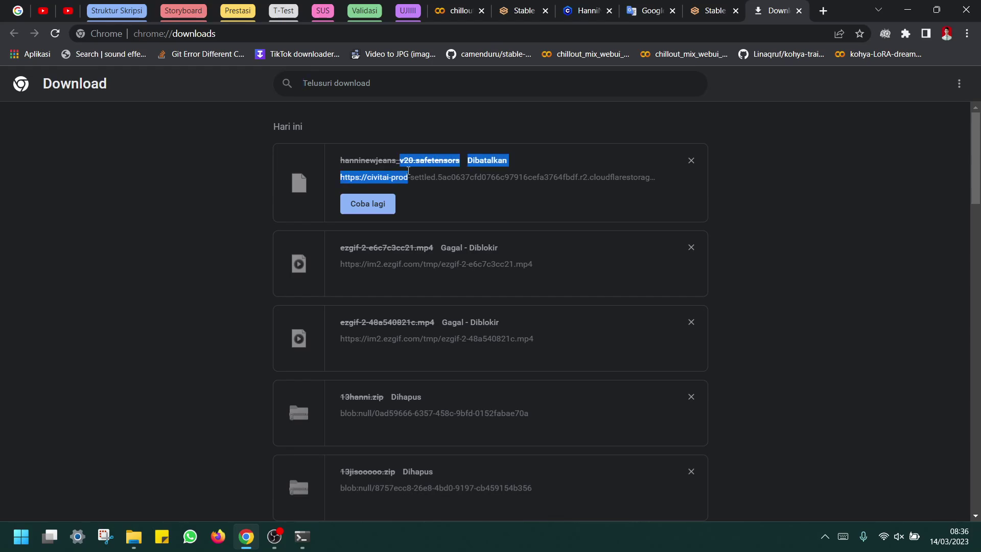
click(408, 176)
click(715, 10)
click(774, 9)
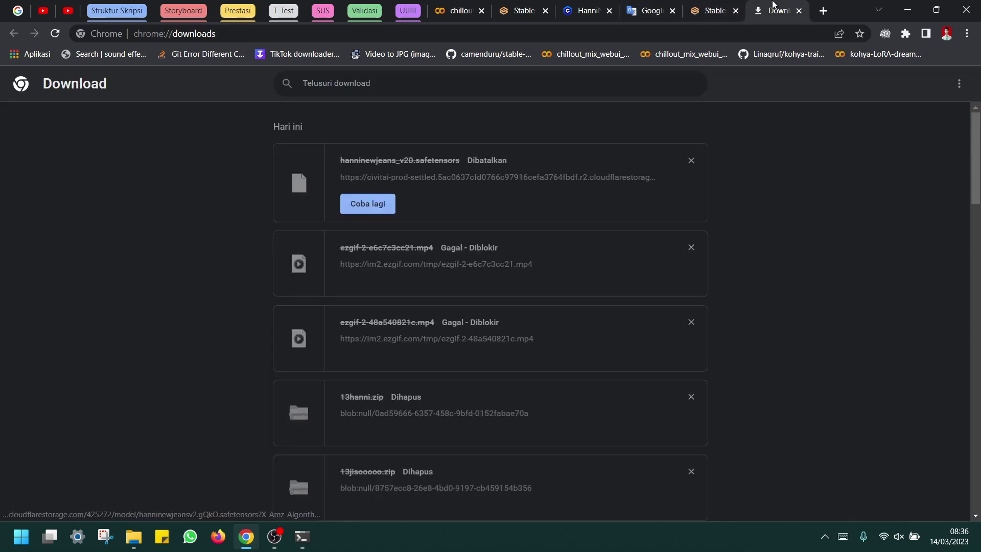
mouse_move(303, 537)
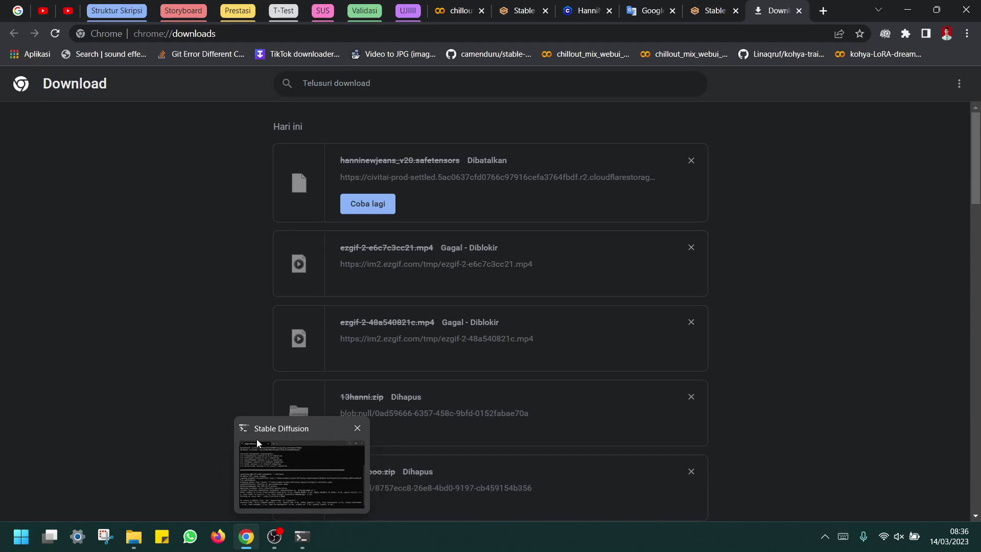
Browse from the C: drive through Users, the home folder, stable-diffusion-webui and models into Lora
click(133, 536)
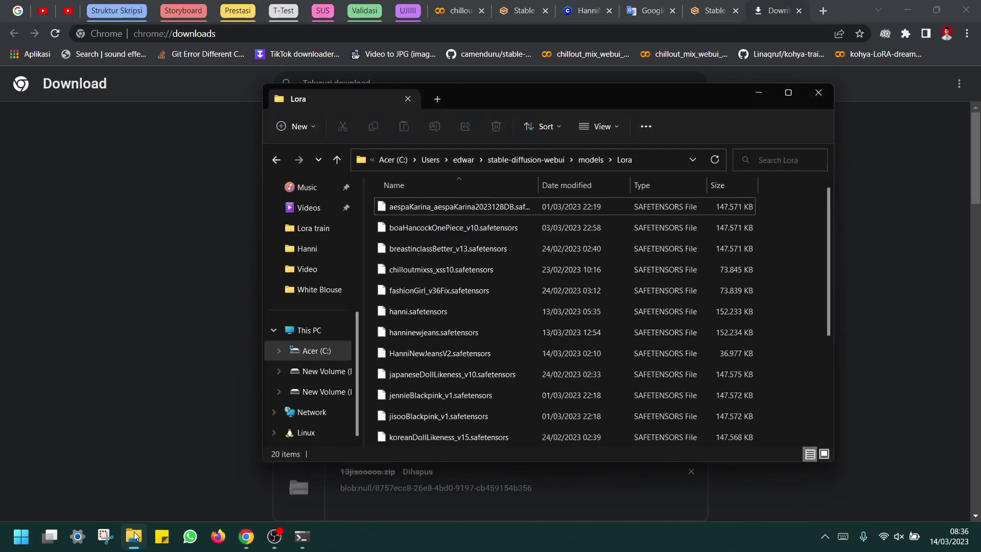
click(332, 358)
scroll(824, 360, down, 2)
click(575, 357)
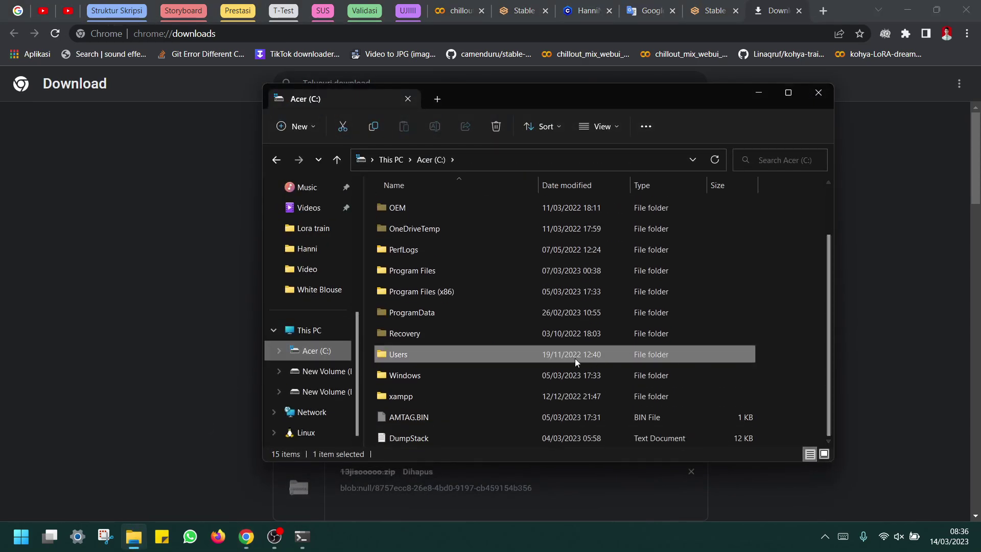
double_click(574, 358)
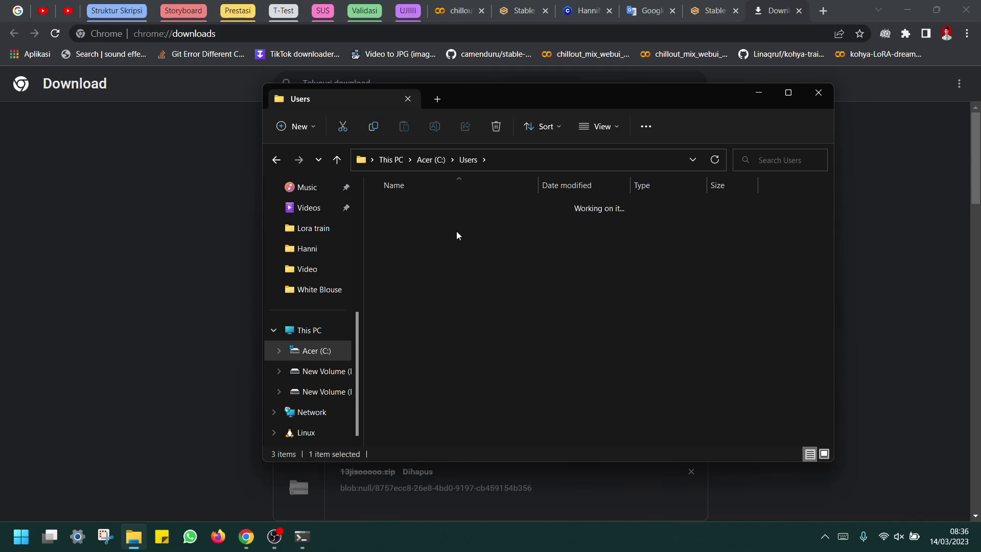
double_click(456, 231)
scroll(815, 385, down, 4)
scroll(814, 385, up, 4)
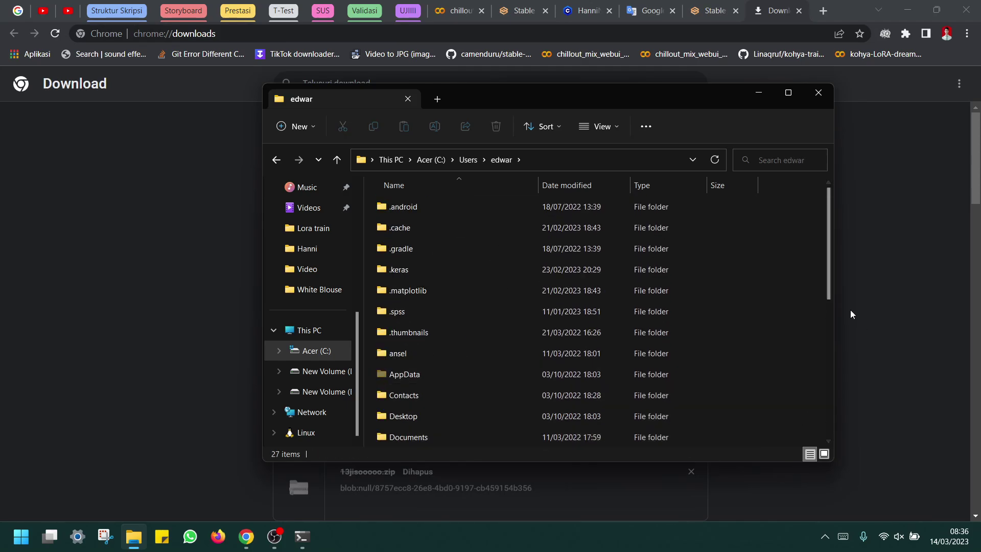
drag(828, 281, 821, 426)
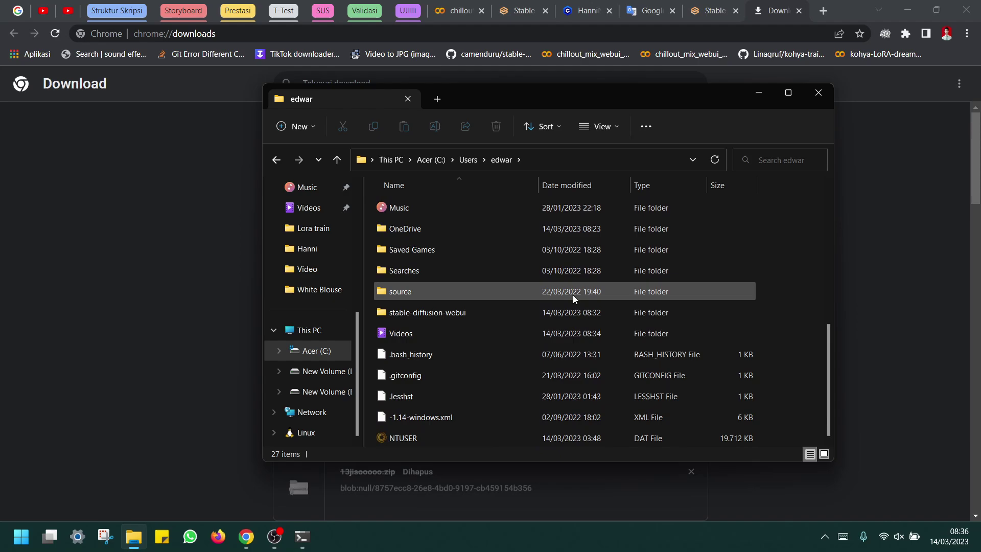
double_click(417, 313)
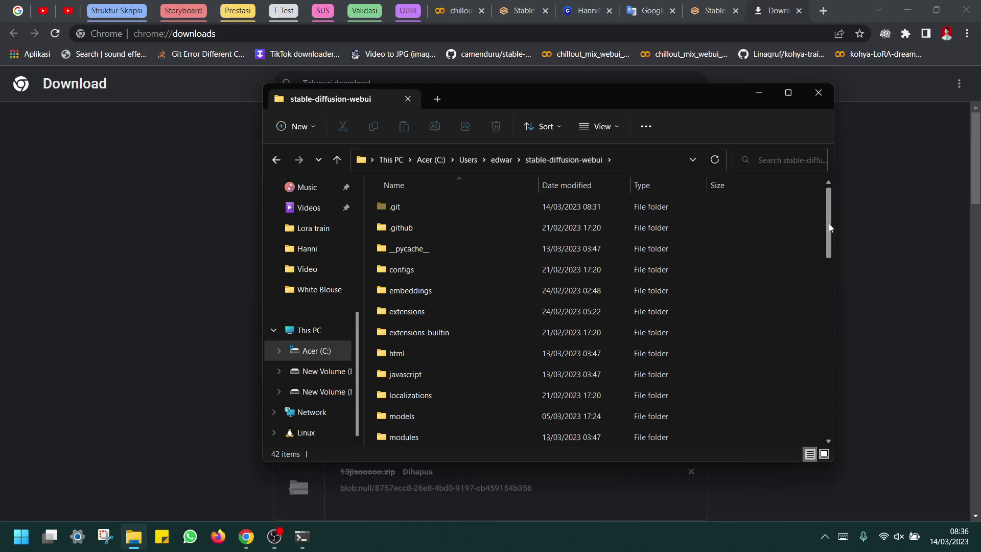
drag(829, 227, 829, 256)
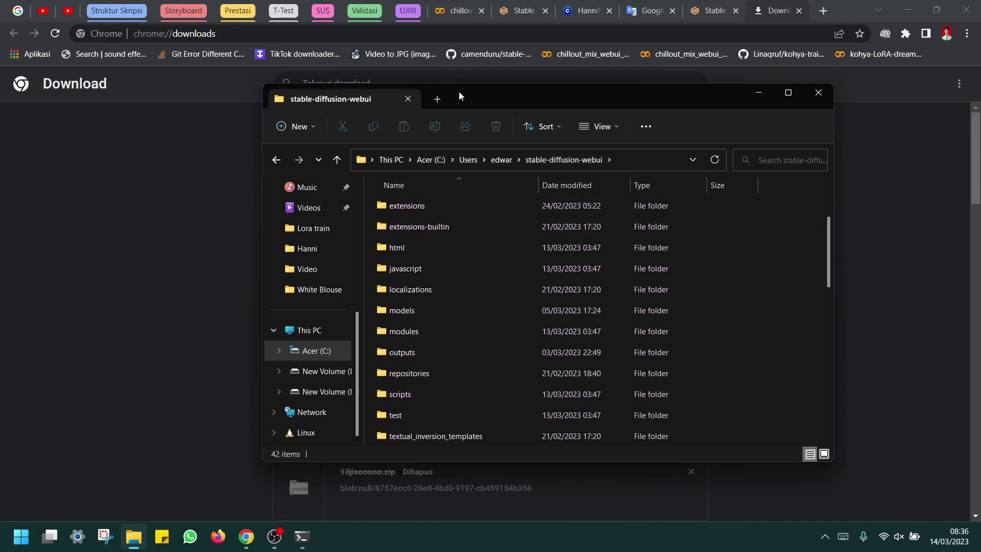
double_click(434, 309)
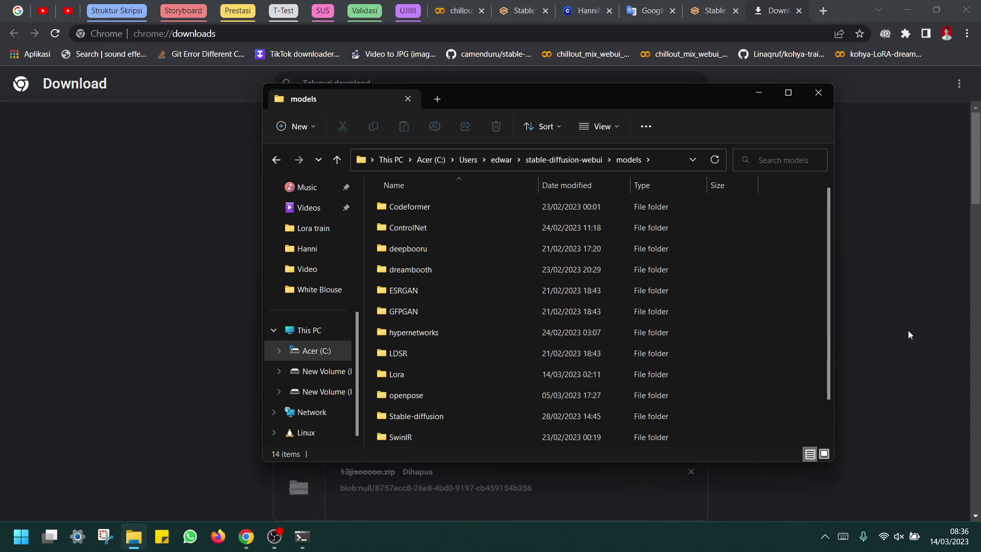
scroll(830, 285, down, 2)
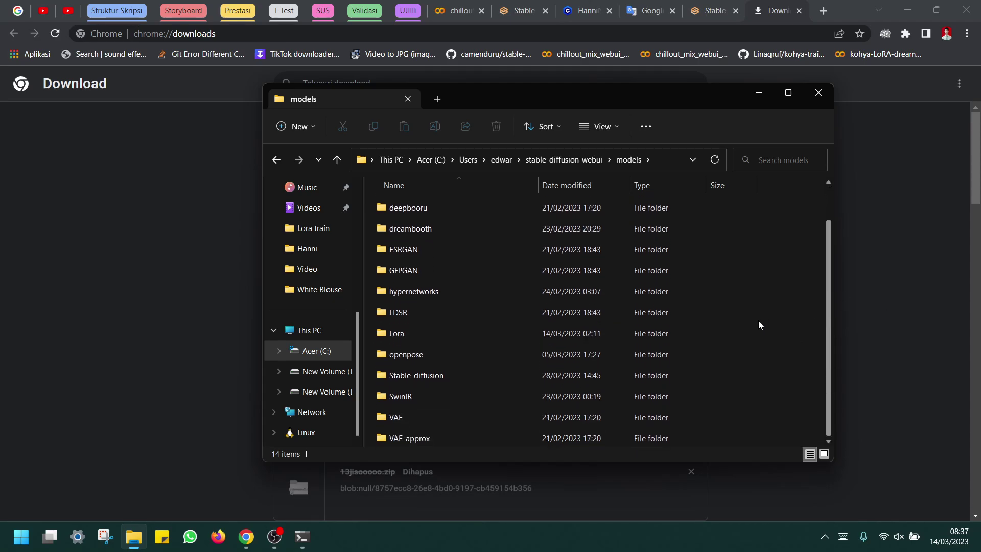
double_click(532, 330)
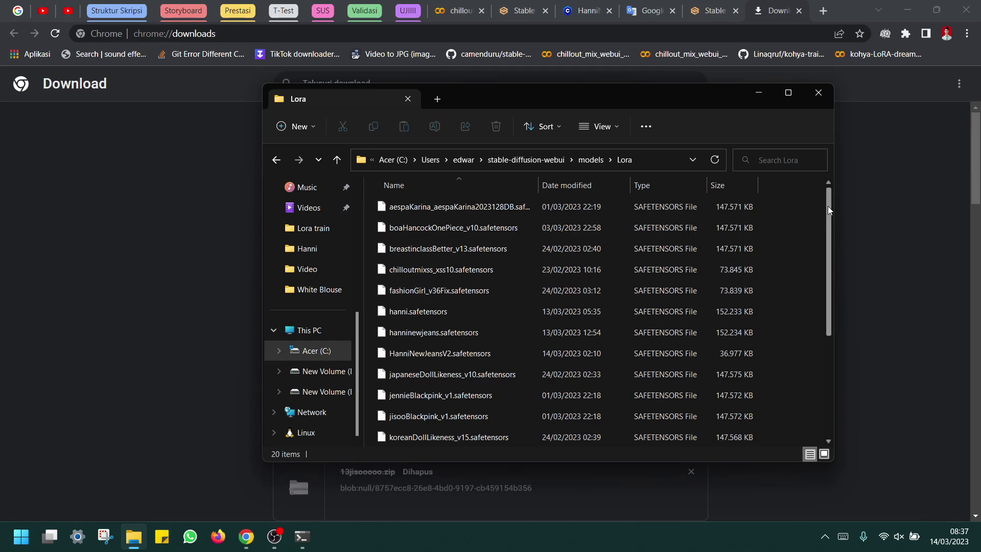
Select HanniNewJeansV2.safetensors (36,977 KB) in the Lora folder and view its details
drag(828, 207, 808, 329)
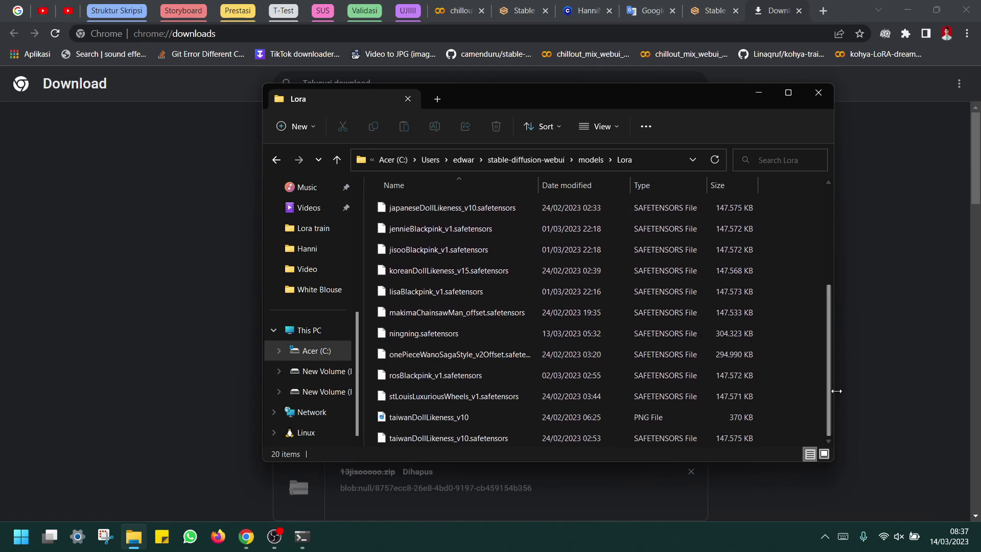
drag(826, 379, 827, 269)
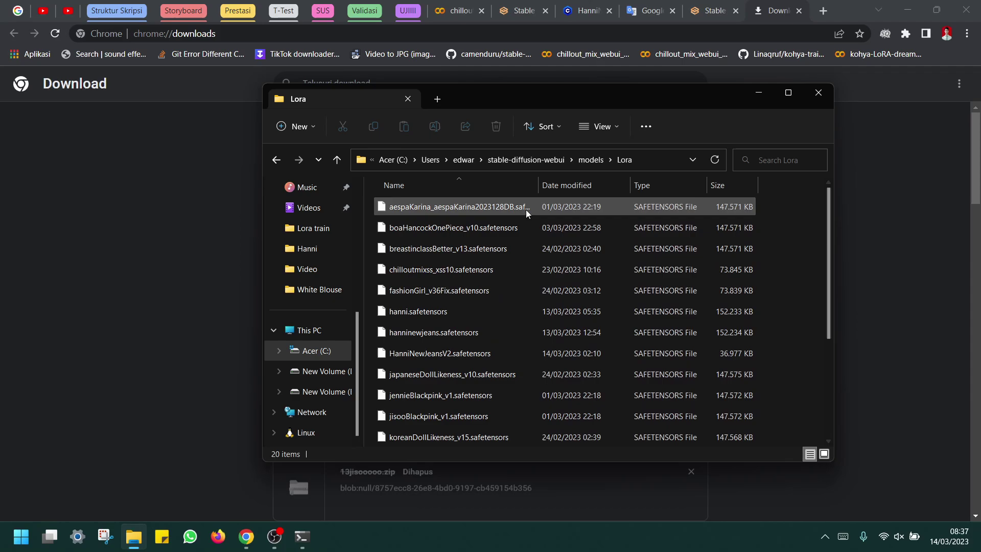
drag(829, 225, 824, 251)
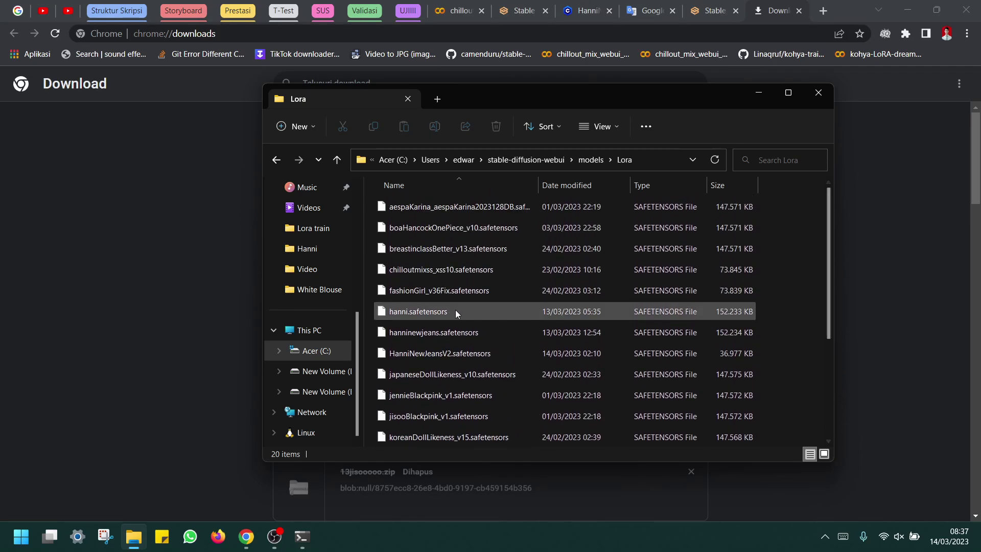
click(438, 332)
click(587, 10)
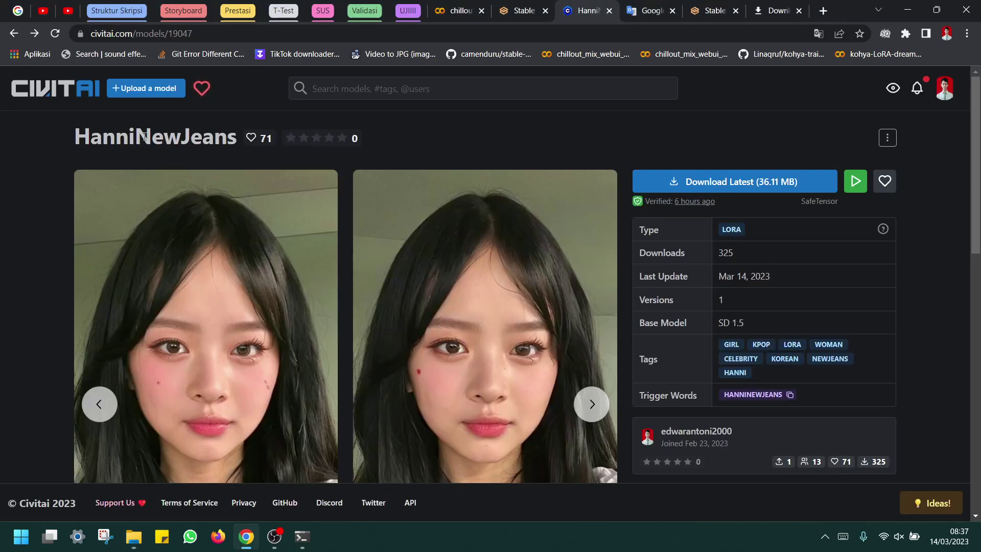
click(134, 536)
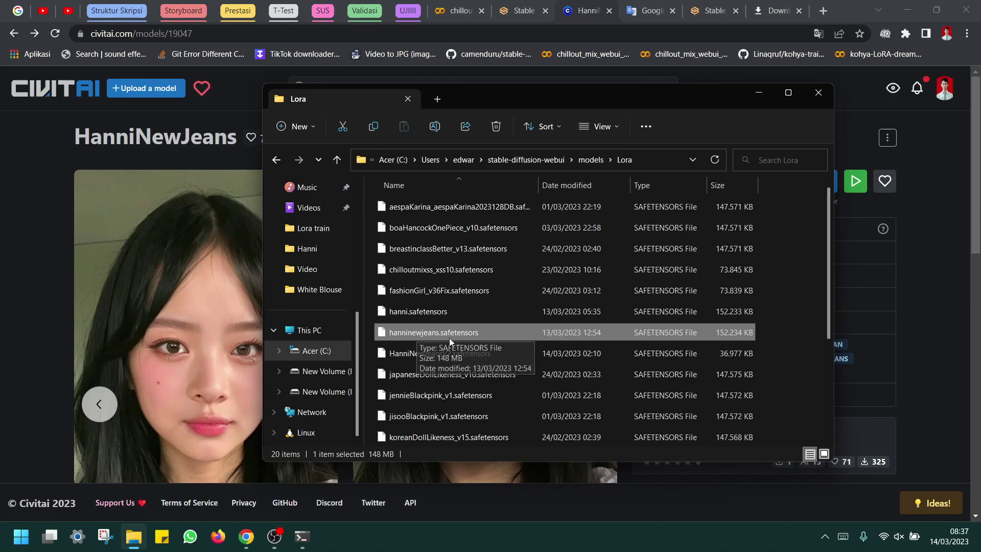
drag(826, 305, 827, 314)
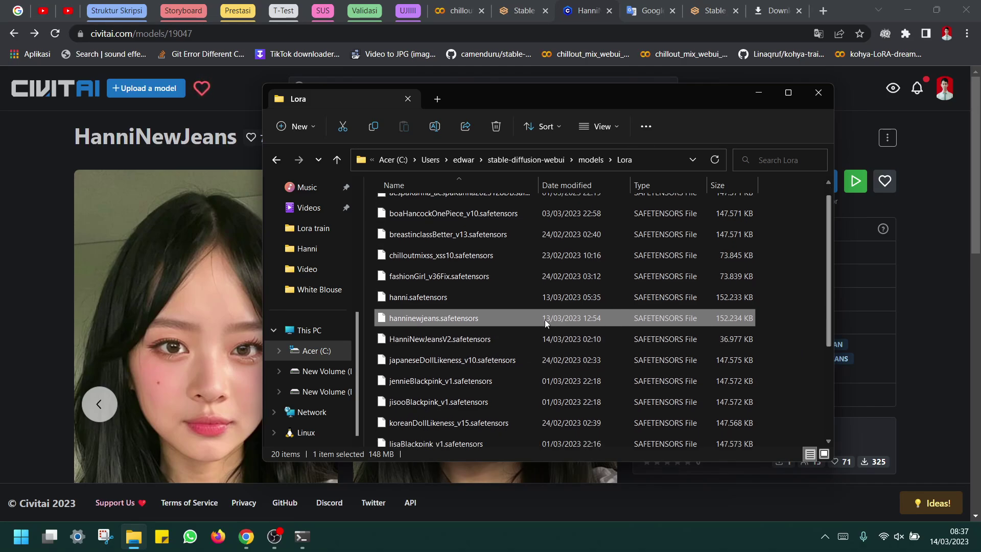
click(440, 340)
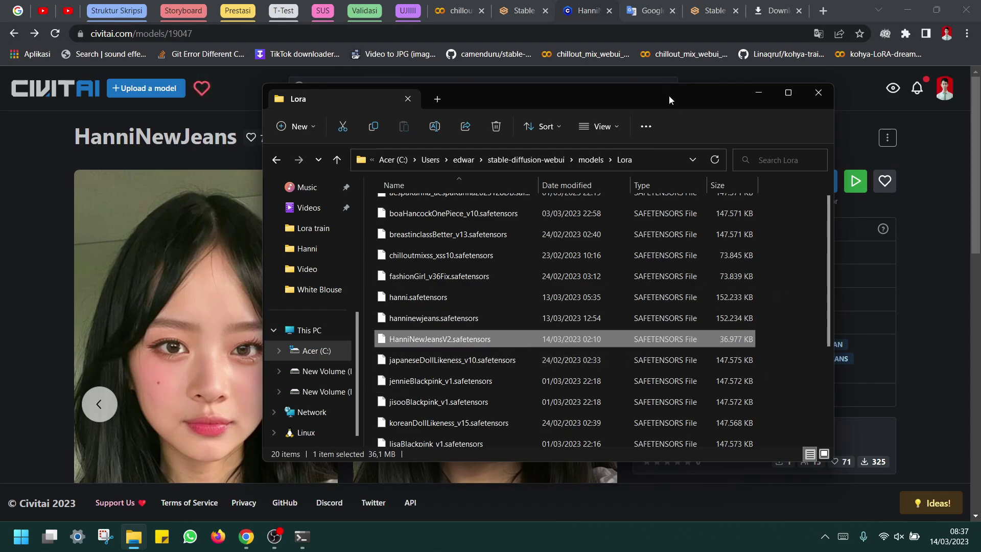
mouse_move(669, 95)
mouse_down()
mouse_move(401, 100)
mouse_move(675, 106)
mouse_up()
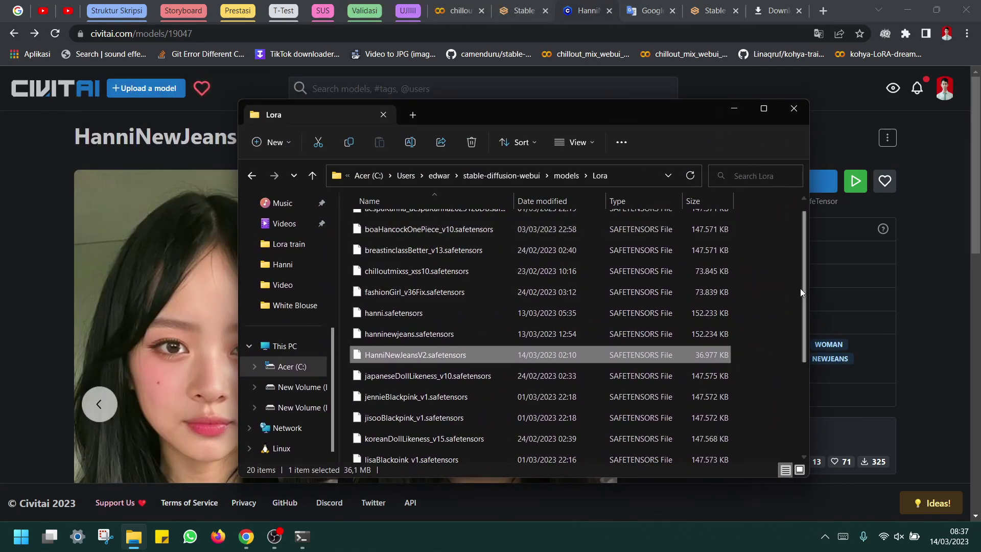
drag(804, 274, 780, 234)
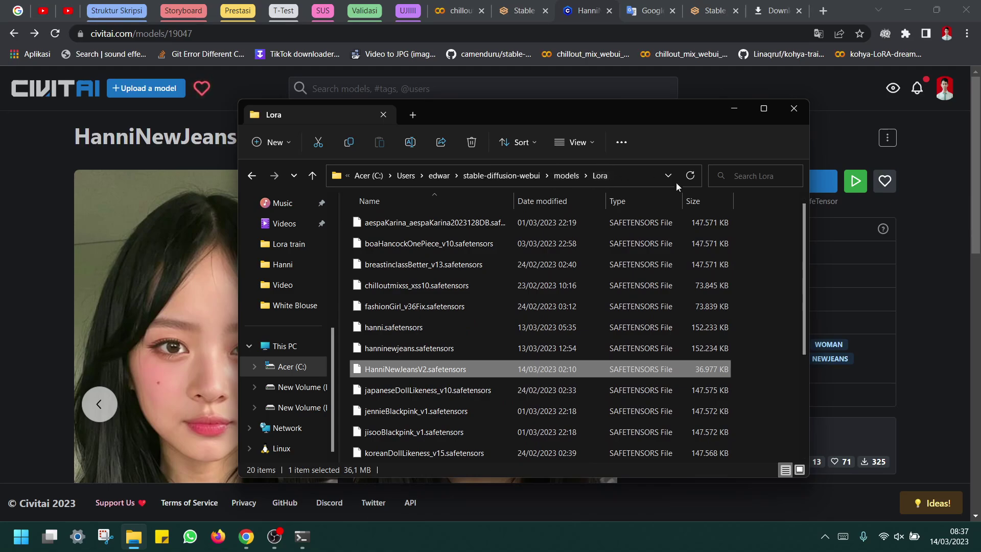
Back in the WebUI, show the extra networks panel and switch it to the Lora models
click(736, 114)
click(717, 9)
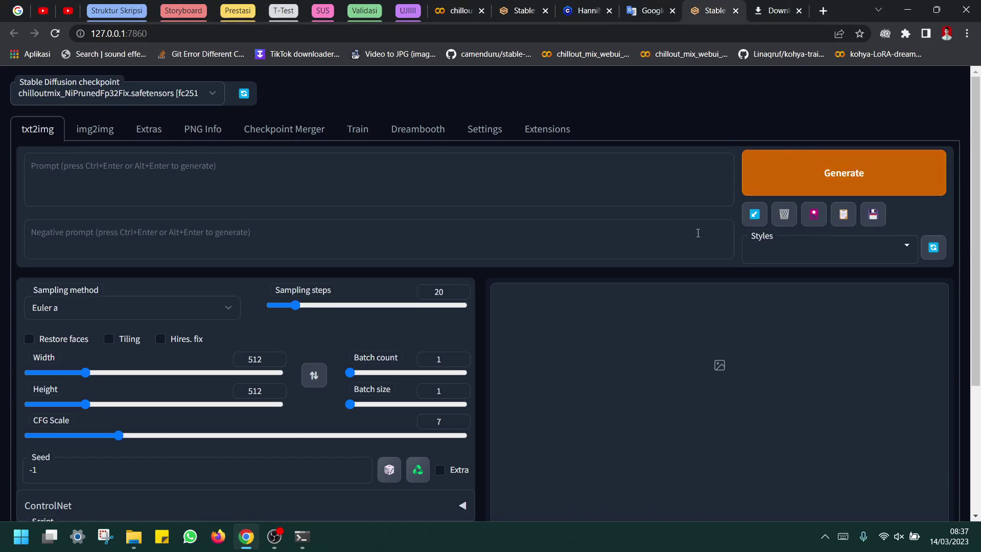
scroll(951, 99, down, 1)
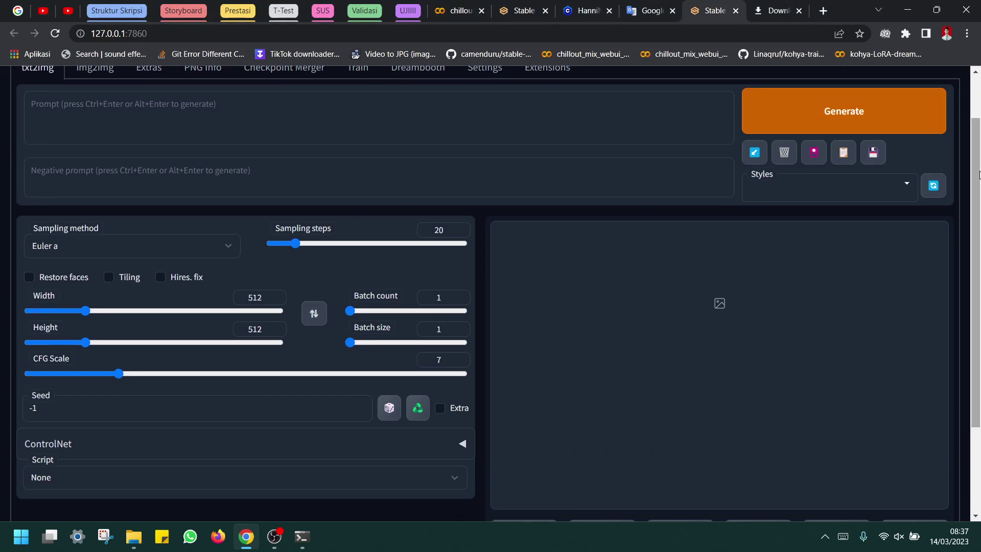
scroll(979, 177, up, 1)
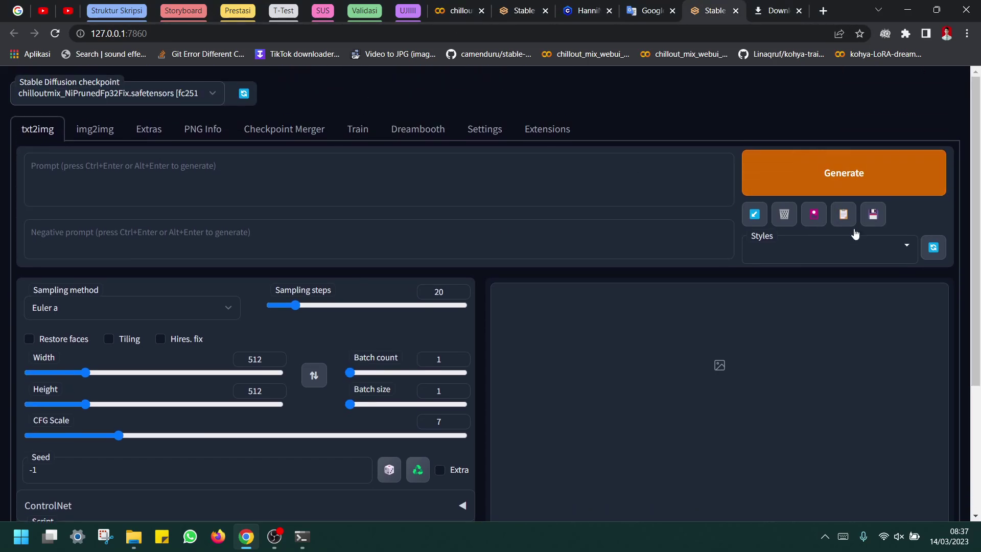
click(814, 216)
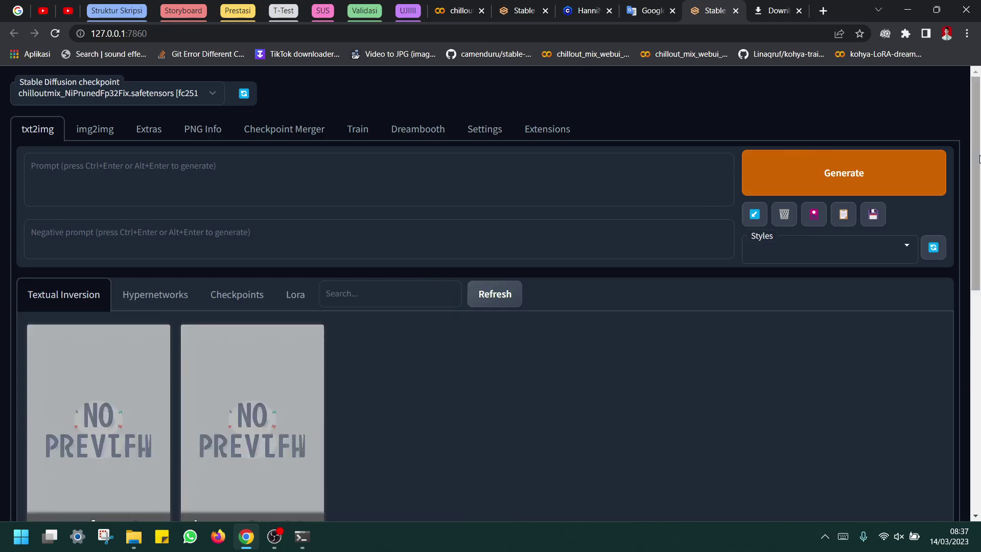
scroll(337, 212, down, 2)
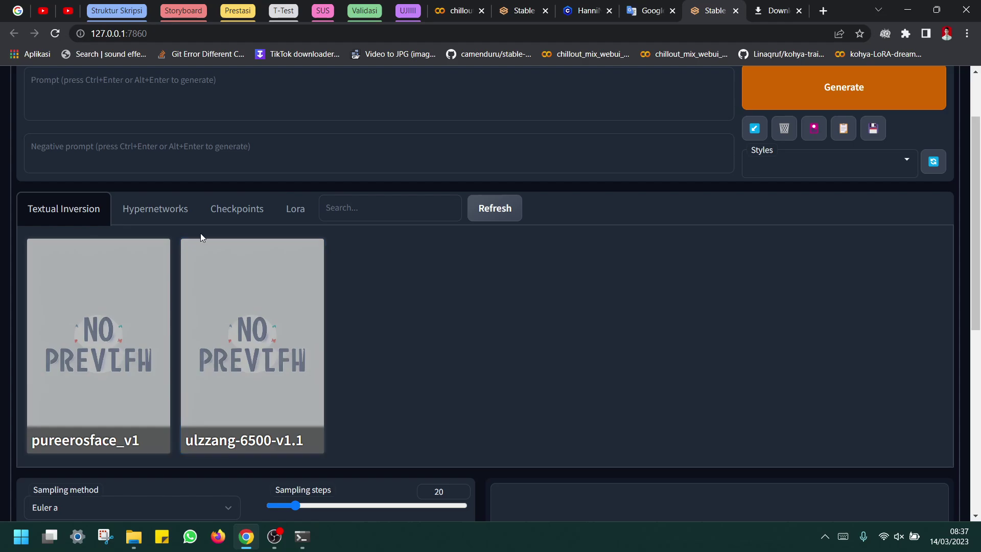
scroll(978, 213, down, 1)
scroll(613, 219, up, 1)
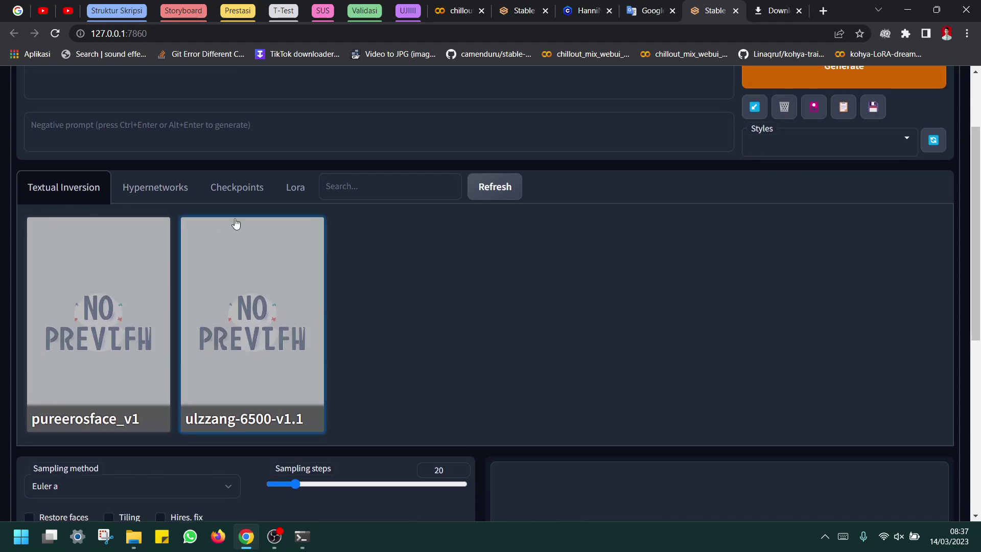
click(161, 187)
click(237, 187)
click(102, 175)
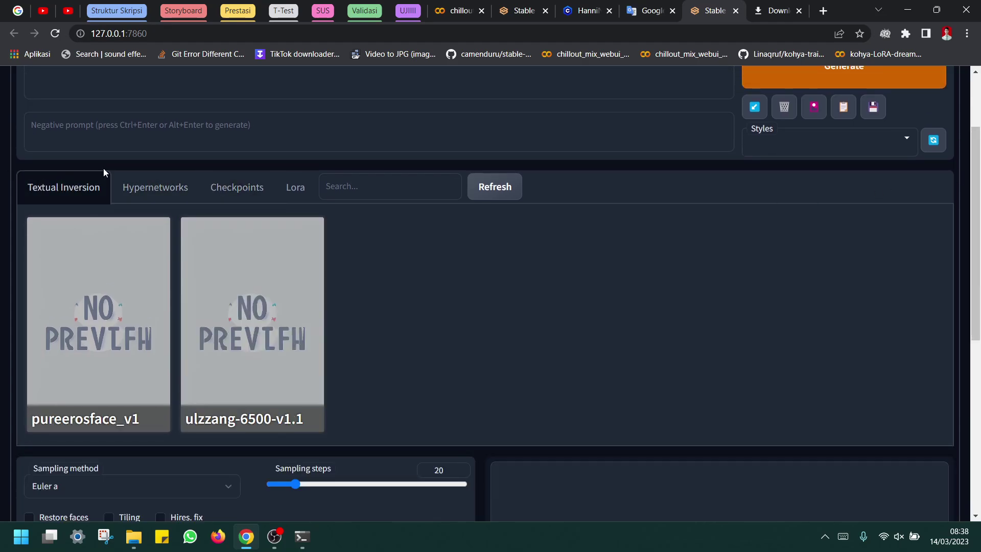
click(238, 195)
click(286, 194)
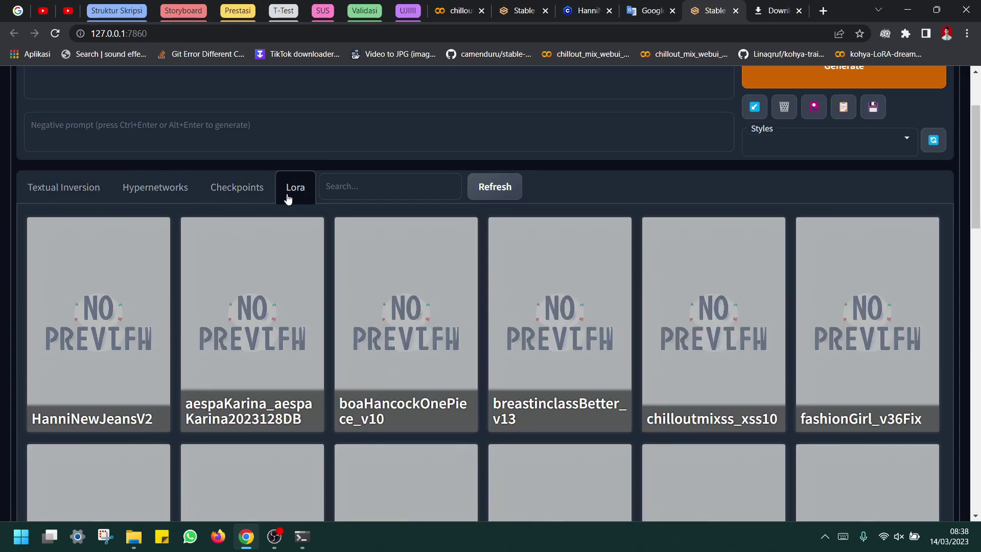
Insert <lora:HanniNewJeansV2:1> into the prompt from the HanniNewJeansV2 card
scroll(979, 190, down, 3)
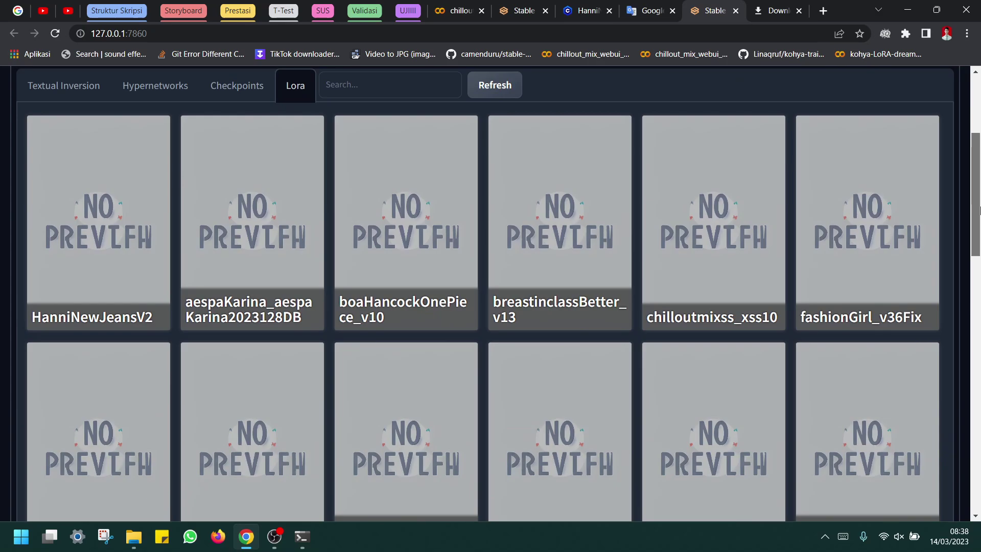
scroll(91, 183, up, 4)
scroll(54, 334, down, 2)
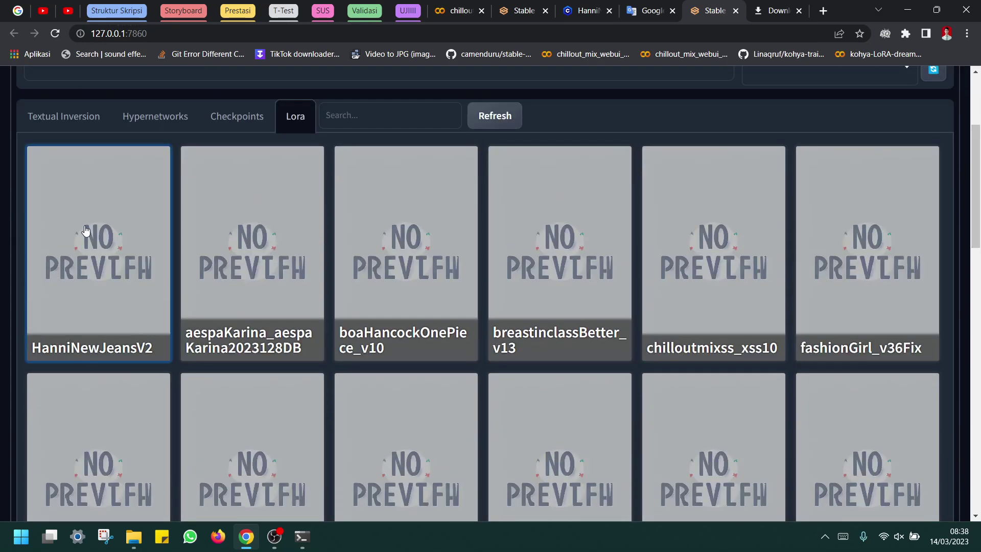
click(88, 191)
scroll(158, 171, up, 4)
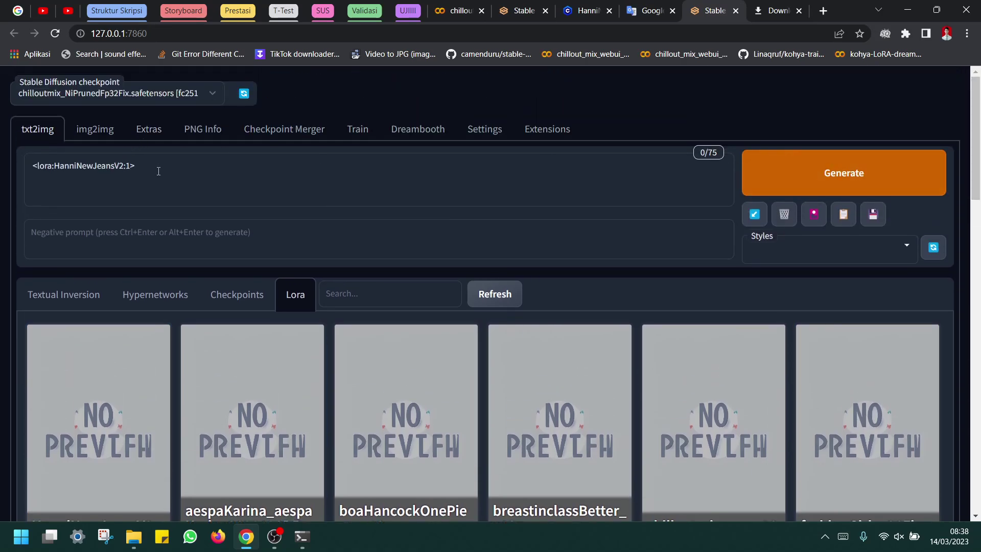
click(158, 171)
Open the first HanniNewJeans example image on Civitai and select its Prompt text
click(595, 9)
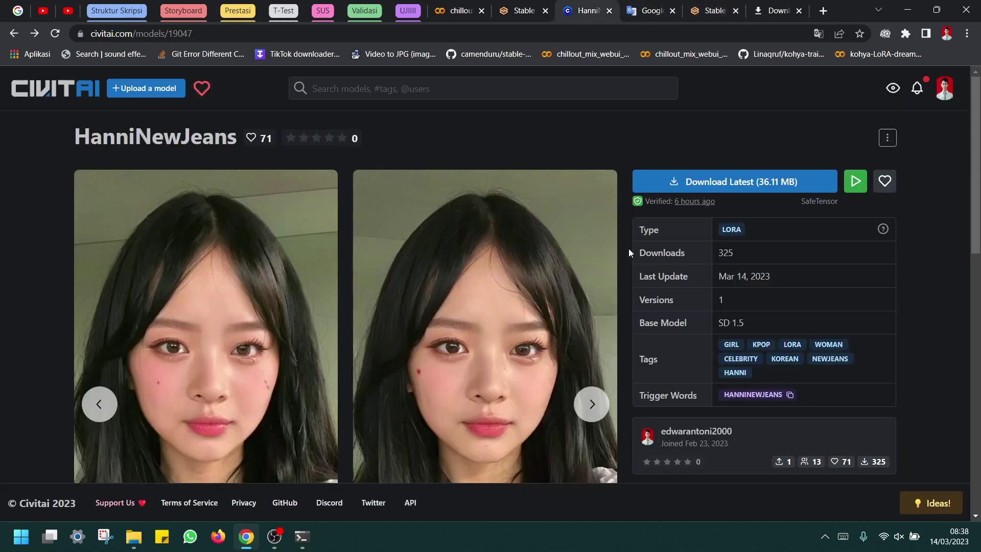
click(237, 277)
scroll(886, 303, down, 3)
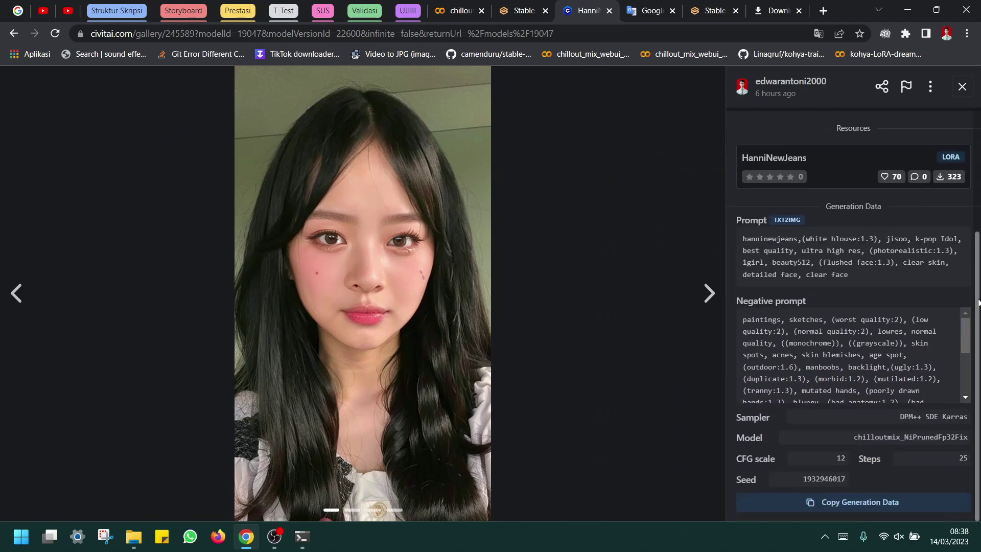
drag(763, 239, 685, 14)
click(710, 10)
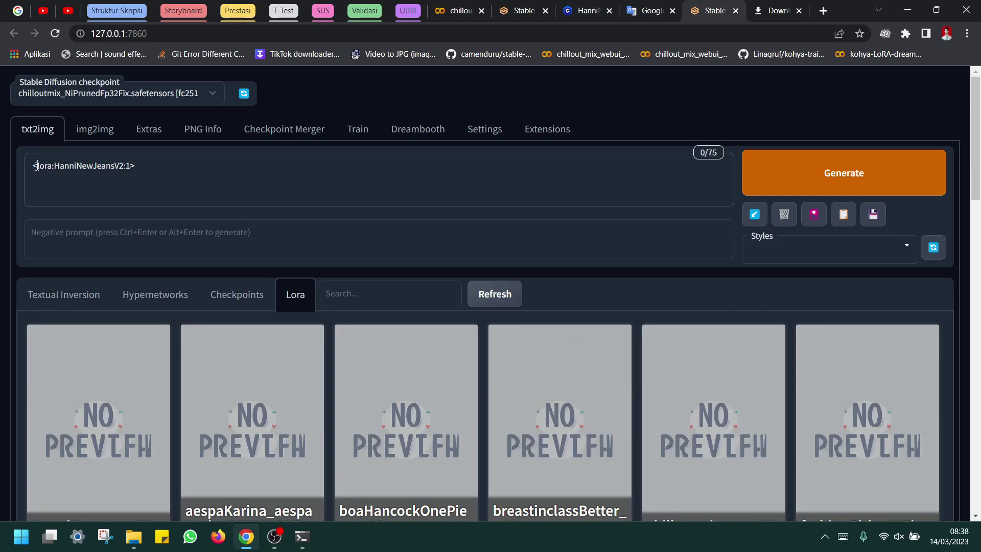
click(584, 11)
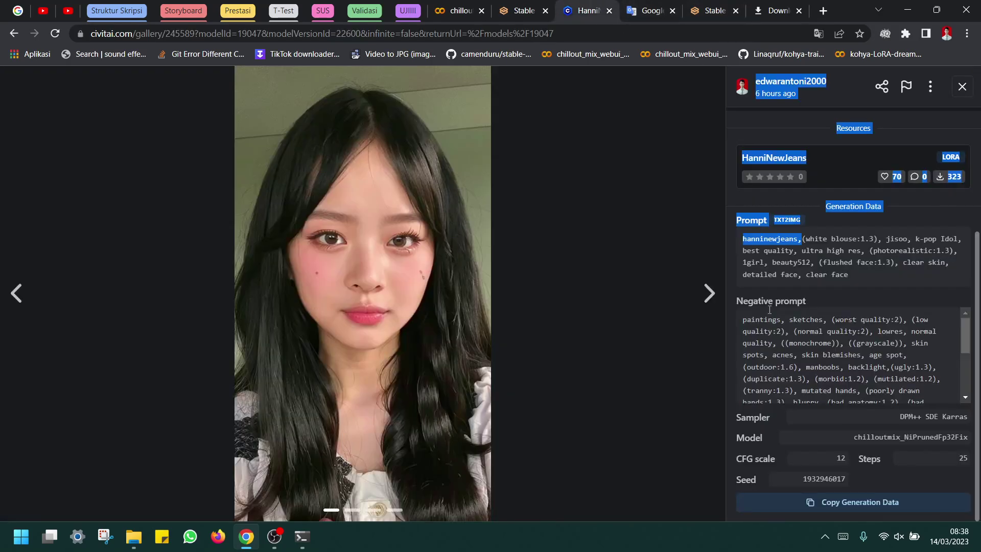
click(863, 275)
drag(862, 275, 740, 243)
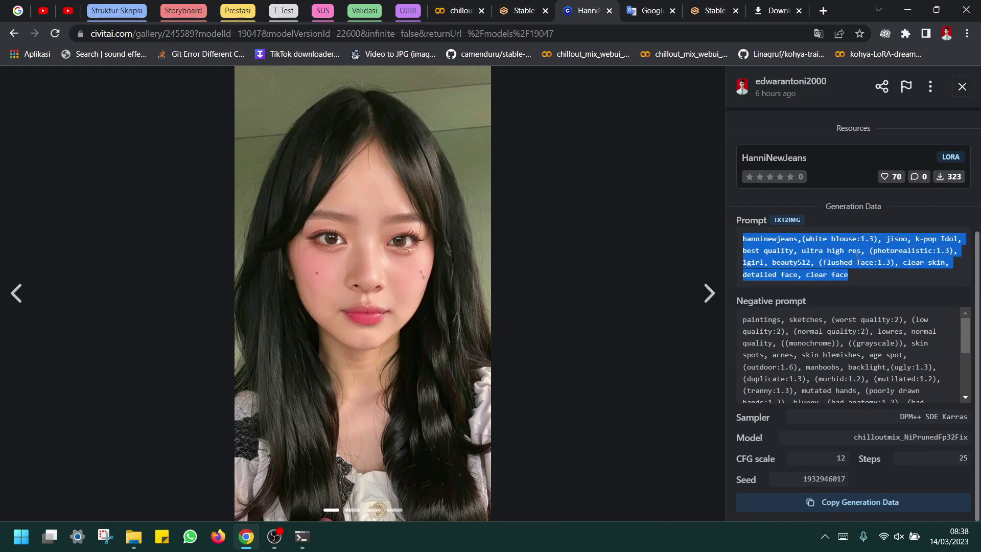
click(893, 299)
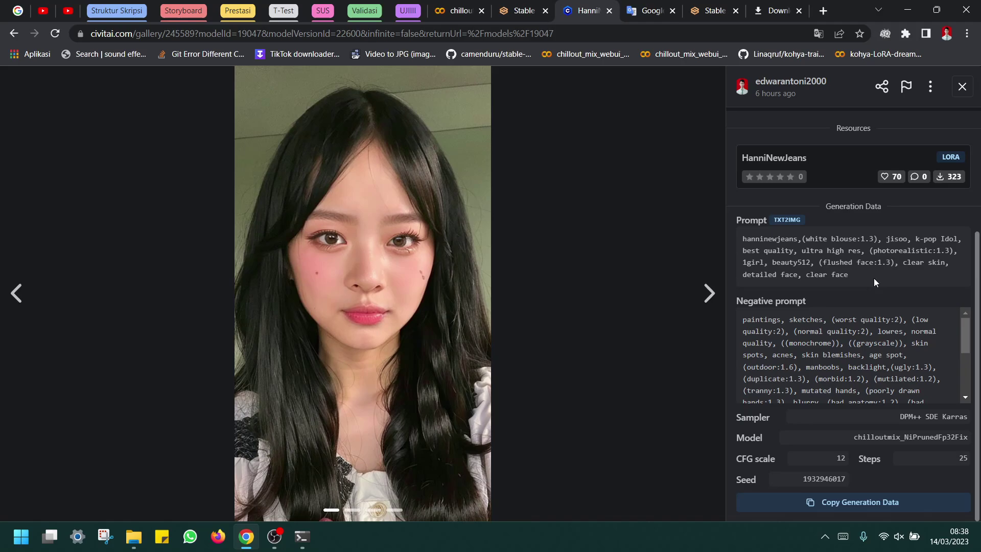
drag(874, 279, 740, 241)
Place the insertion point after the LoRA tag in the WebUI prompt
click(719, 5)
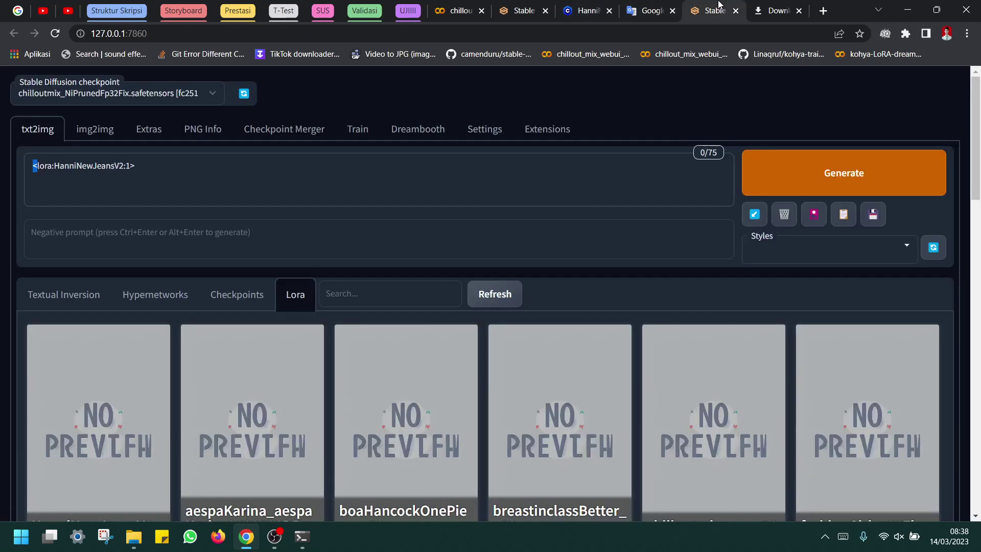
drag(135, 165, 21, 173)
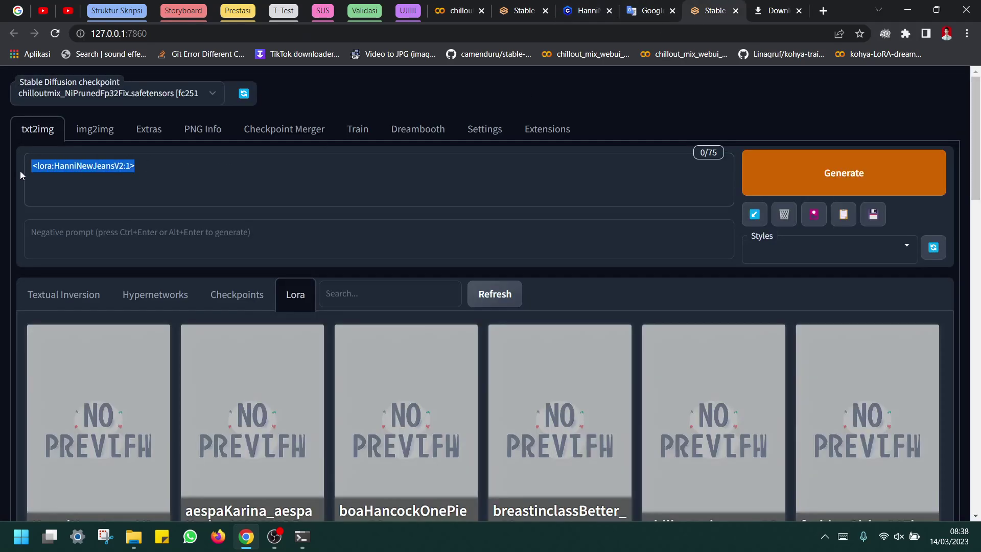
click(136, 166)
click(656, 6)
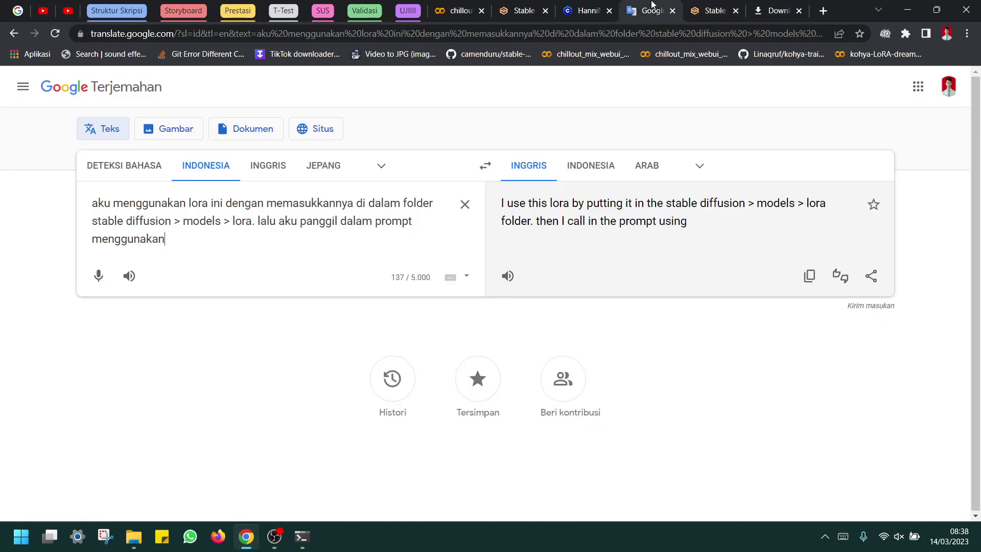
click(698, 5)
Copy the whole example prompt from Civitai and return to the WebUI
click(581, 7)
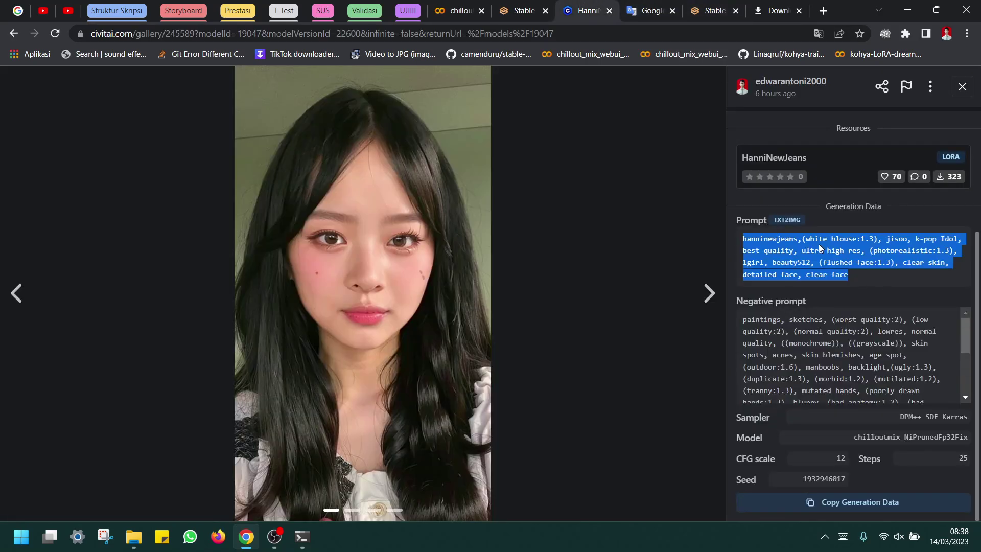
drag(881, 285, 738, 239)
right_click(766, 262)
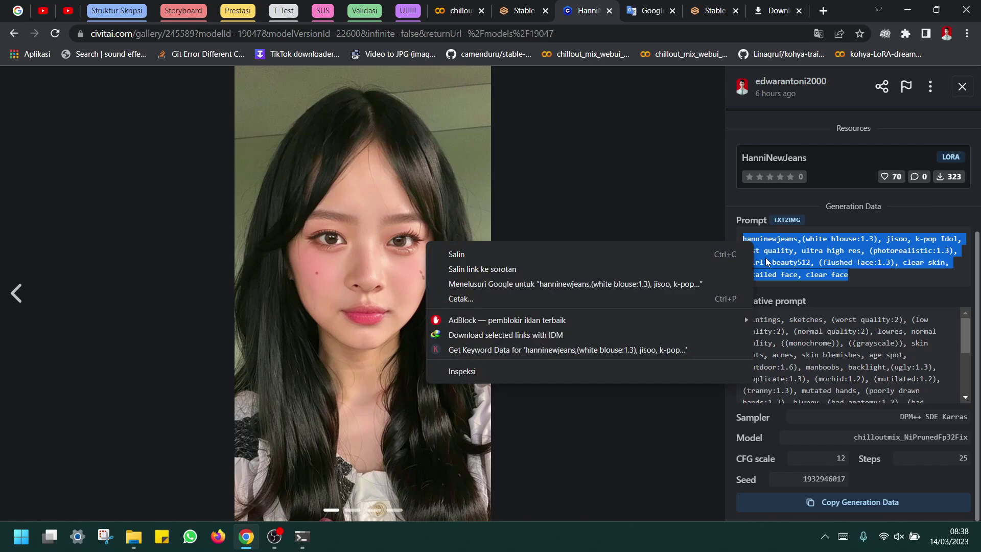
click(718, 256)
click(705, 6)
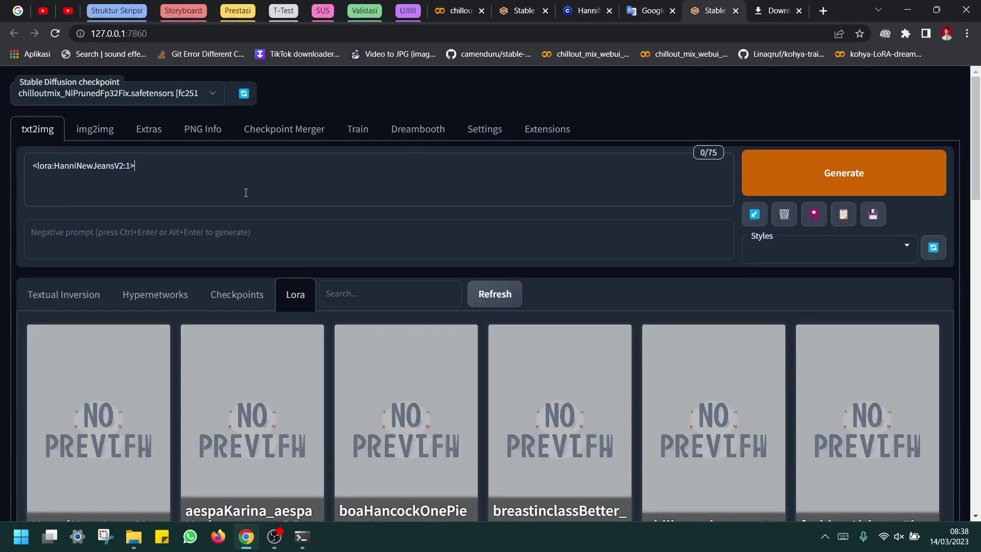
Paste the example prompt after the LoRA tag and grab the example's negative prompt on Civitai
key(ctrl+v)
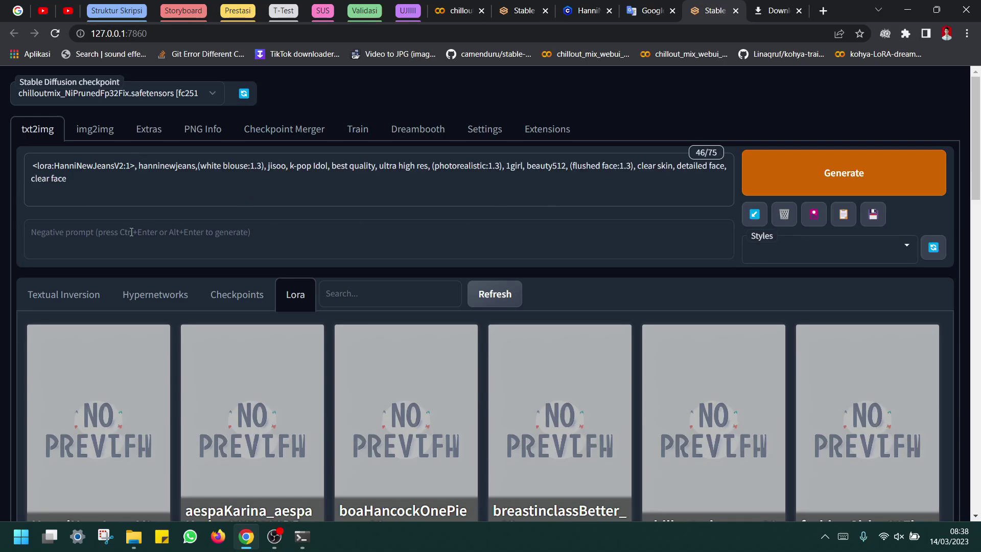
click(650, 10)
click(585, 10)
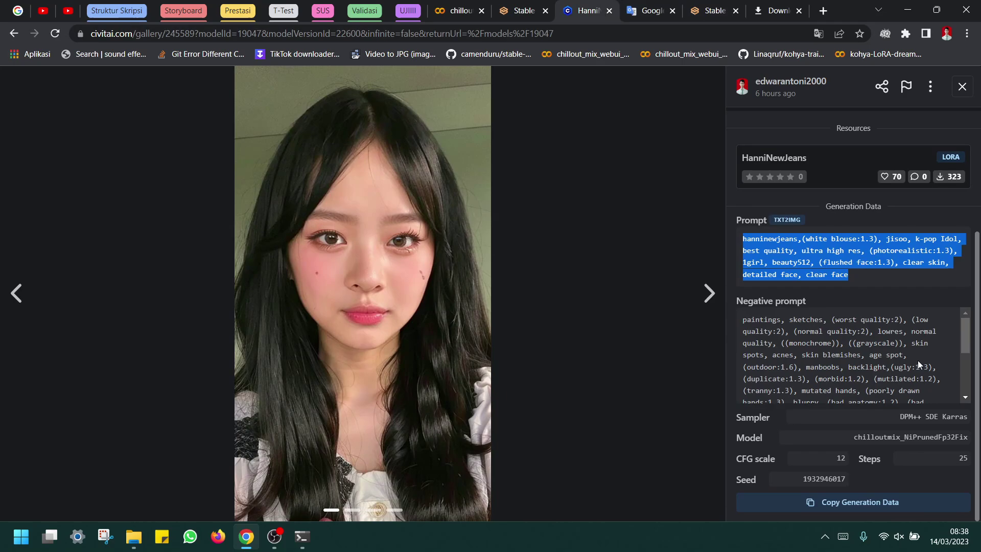
scroll(967, 345, down, 5)
drag(878, 391, 740, 322)
Paste the negative terms into the empty negative prompt box
click(650, 10)
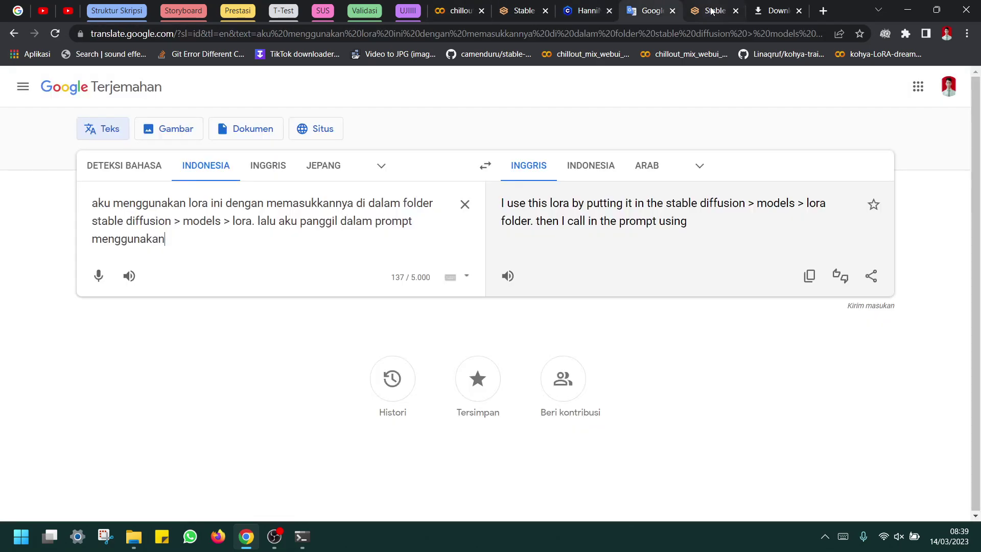
click(672, 10)
click(408, 250)
key(ctrl+v)
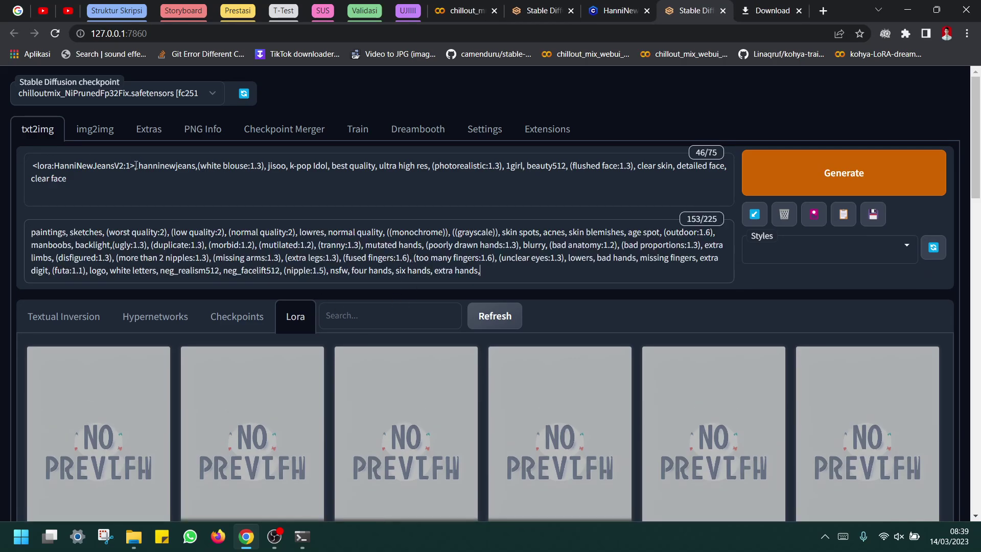
drag(136, 166, 21, 161)
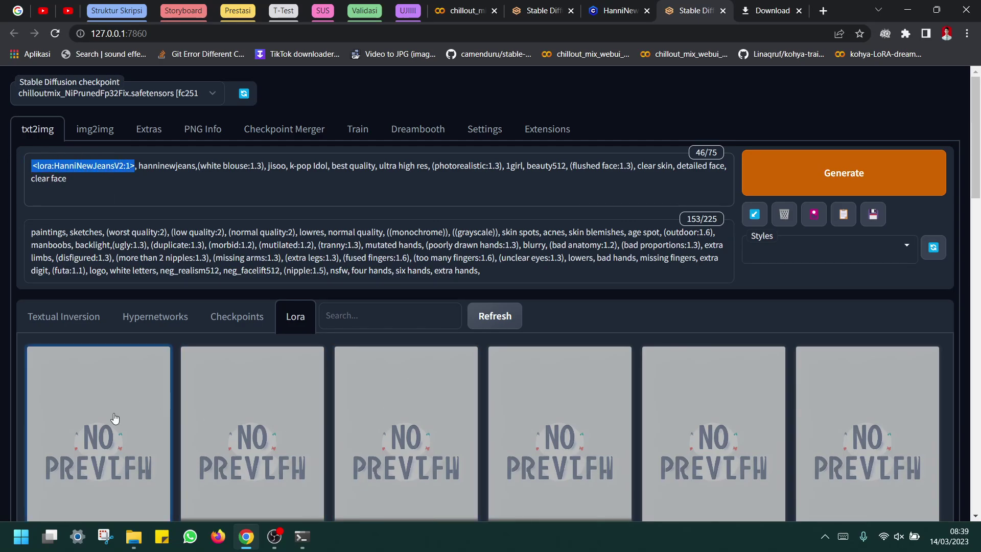
Move <lora:HanniNewJeansV2:1> to the end of the prompt after 'clear face,'
scroll(179, 398, down, 1)
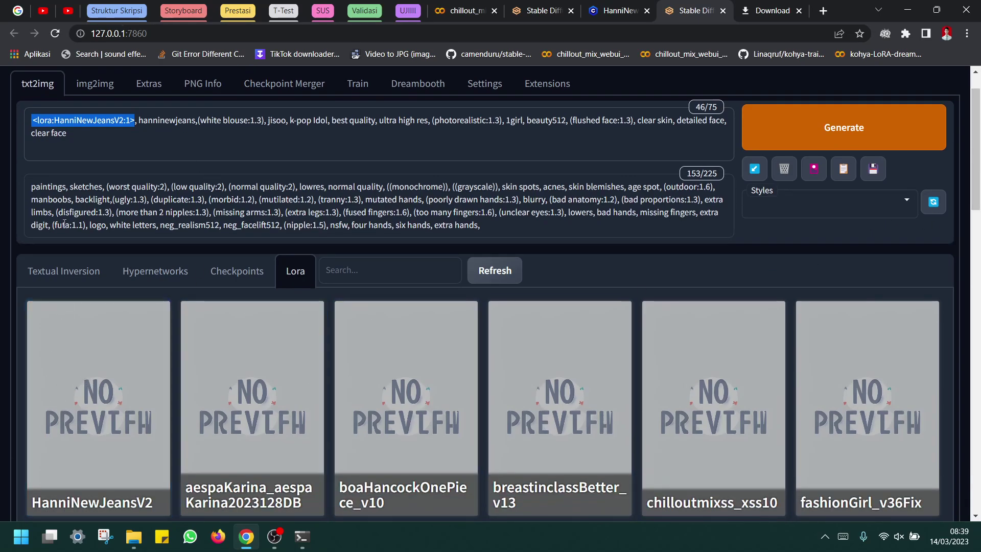
click(104, 368)
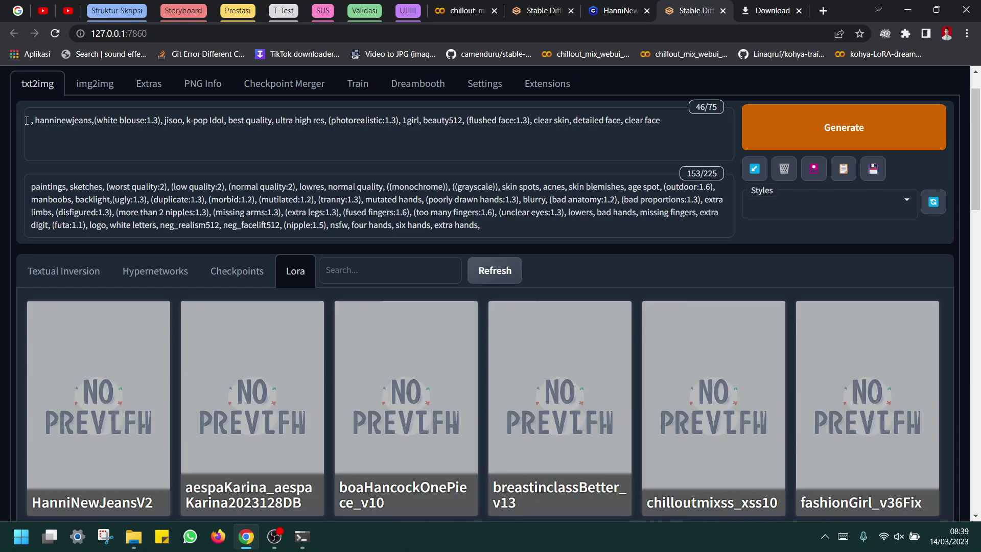
click(72, 365)
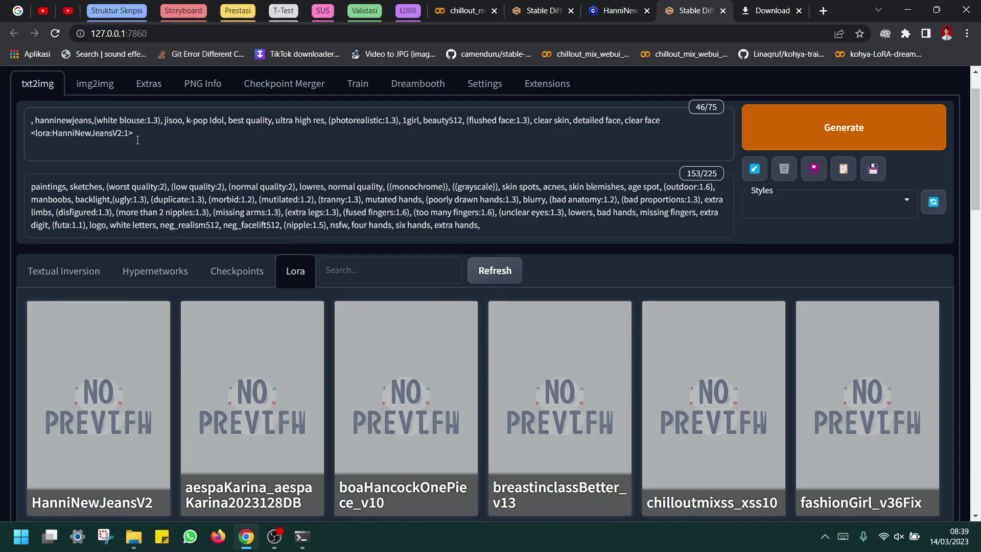
key(BackSpace)
key(BackSpace)
click(671, 124)
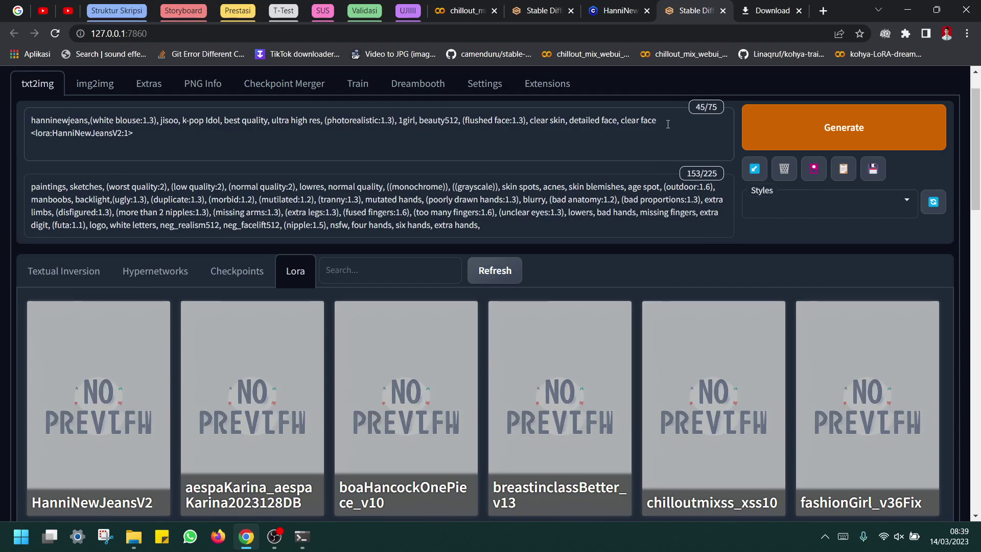
key(BackSpace)
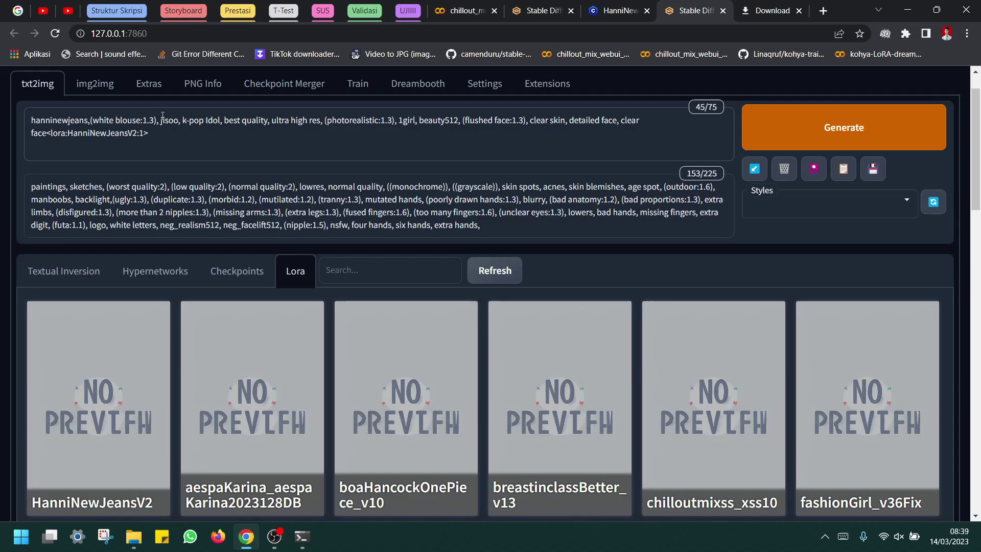
text(,)
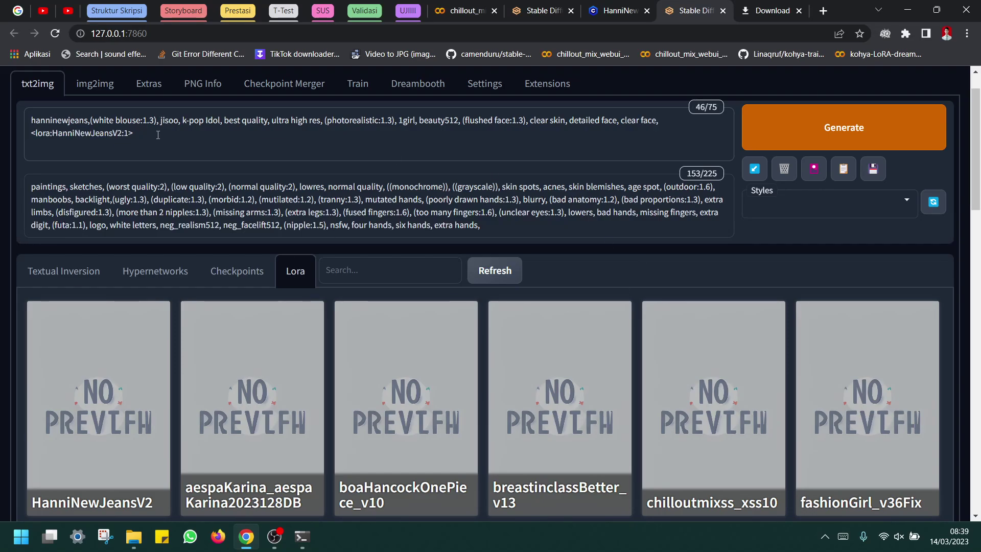
Select the LoRA weight 1 and hide the Lora cards to reveal generation settings
scroll(202, 193, up, 1)
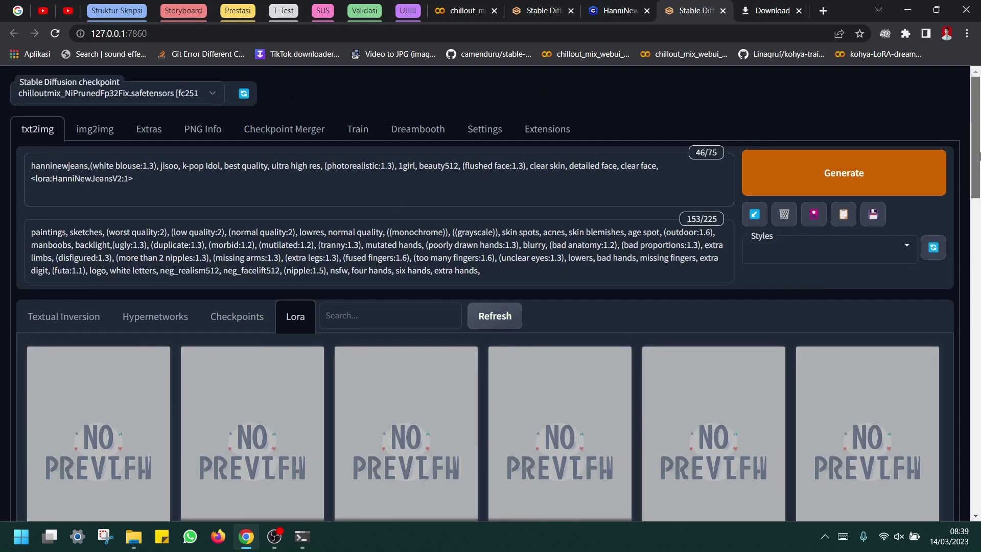
drag(130, 179, 120, 183)
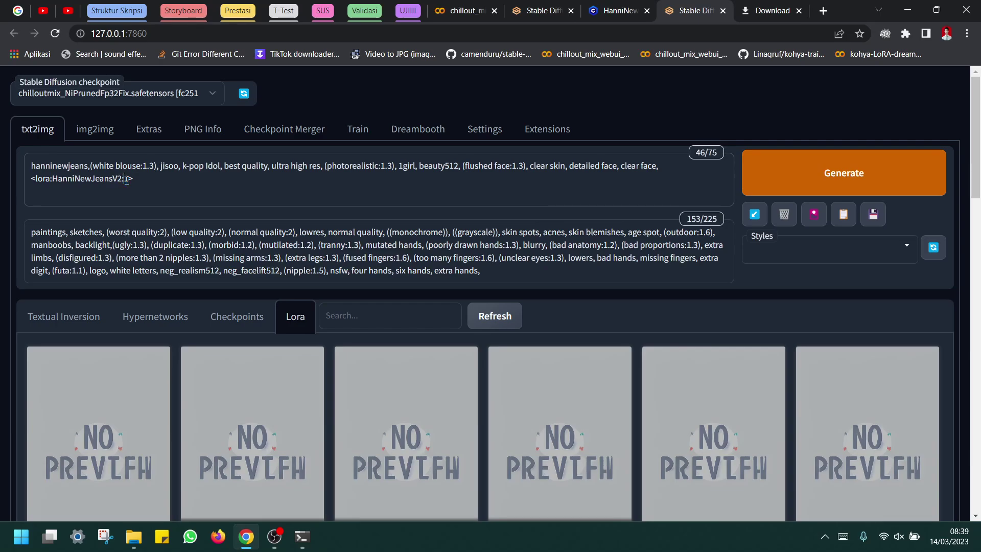
double_click(126, 180)
scroll(979, 205, down, 1)
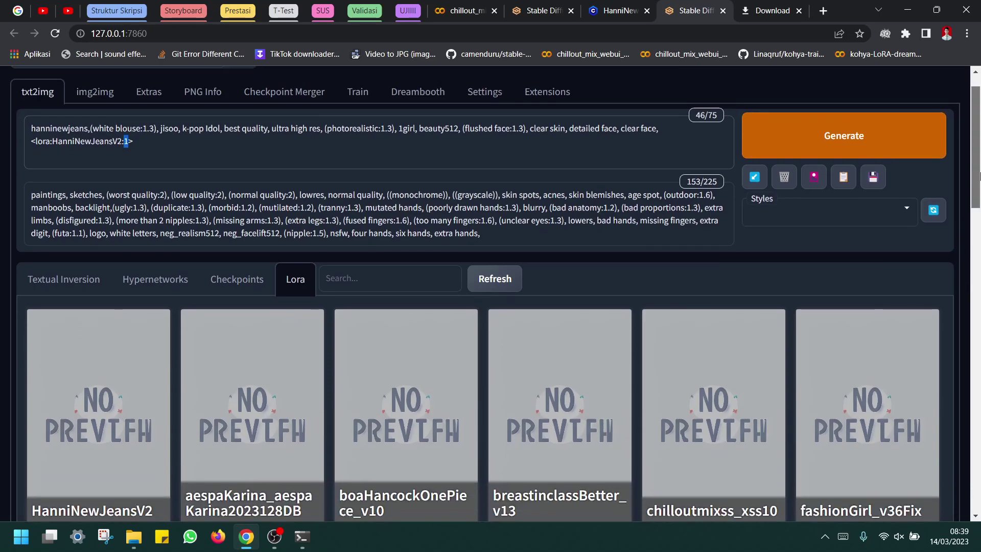
scroll(224, 159, up, 1)
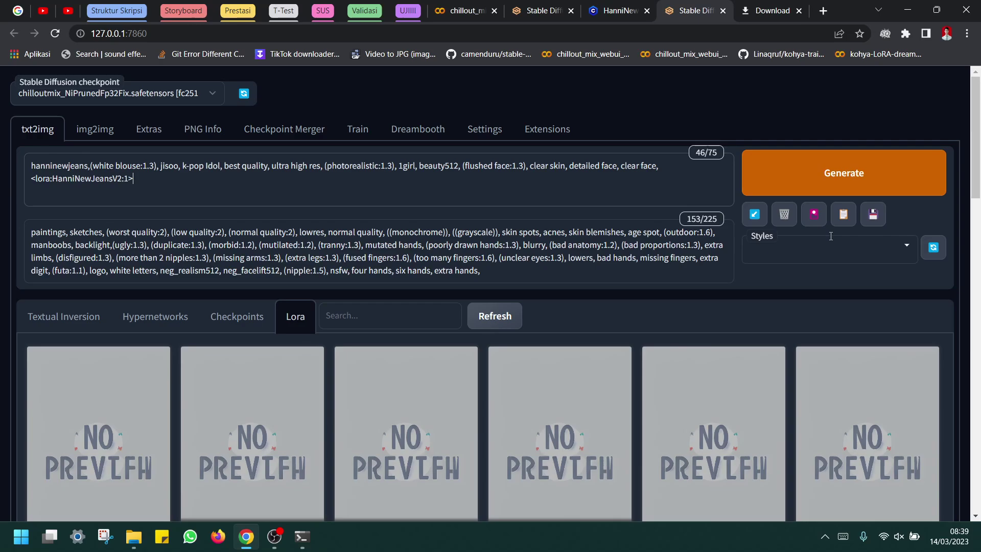
click(819, 221)
Check the Civitai settings, then choose the DPM++ SDE Karras sampler with 25 sampling steps
scroll(914, 142, down, 1)
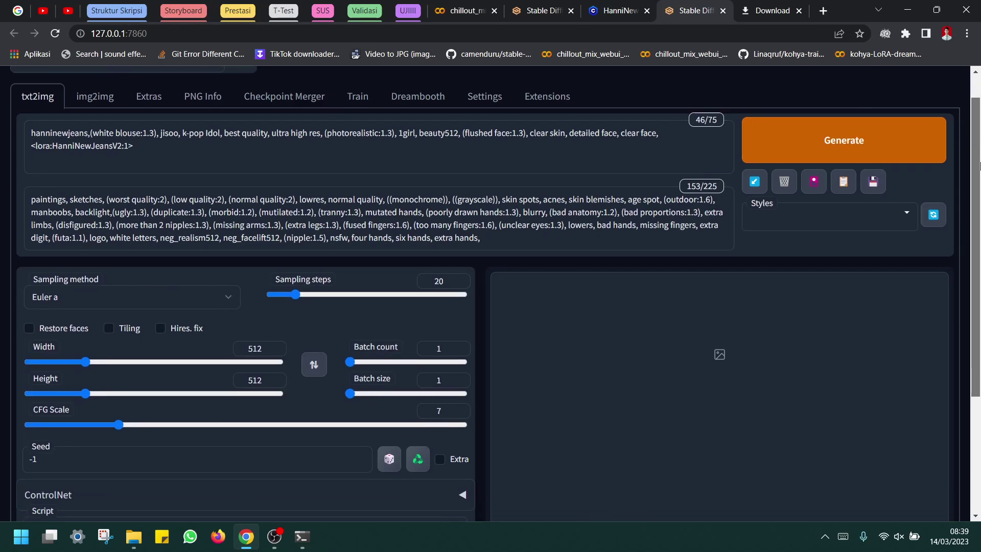
click(629, 10)
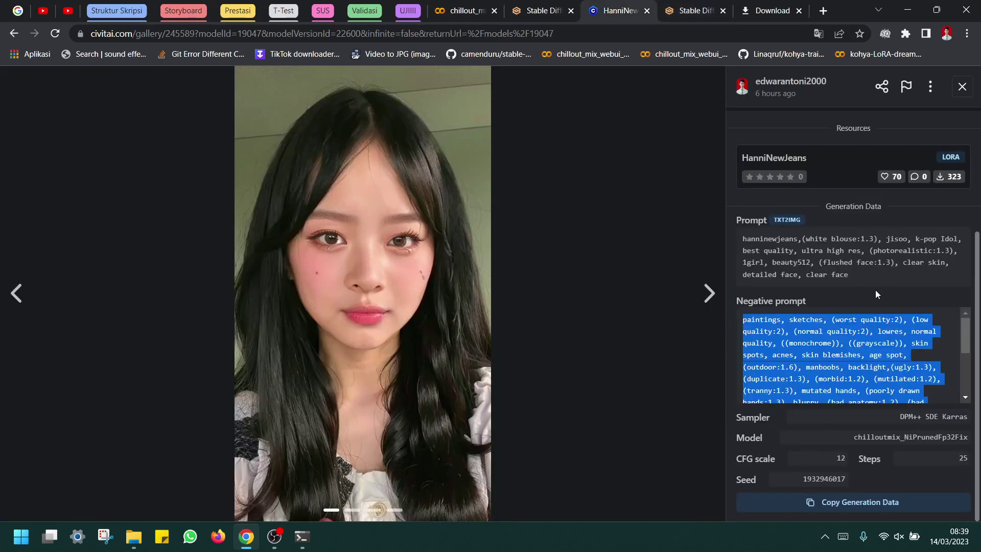
click(694, 11)
click(145, 294)
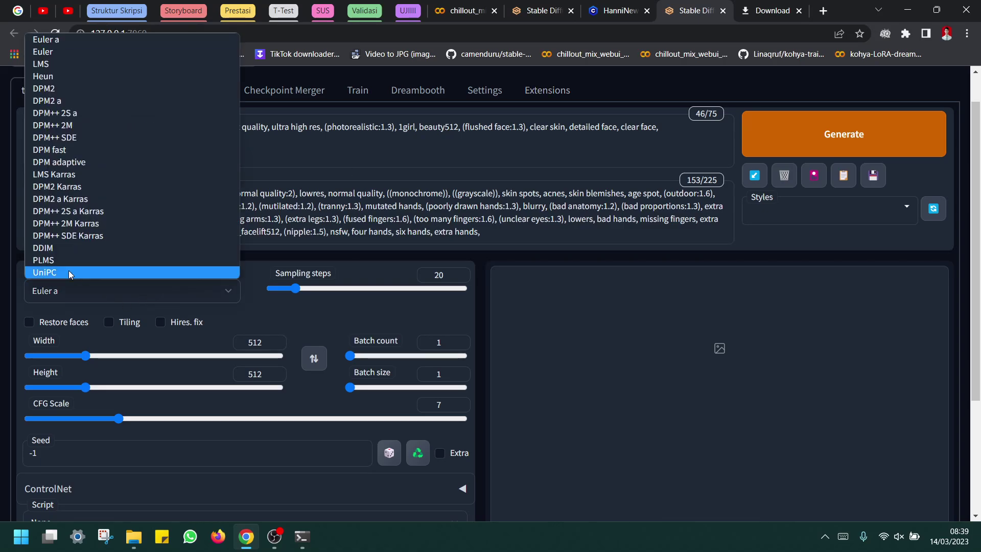
click(69, 235)
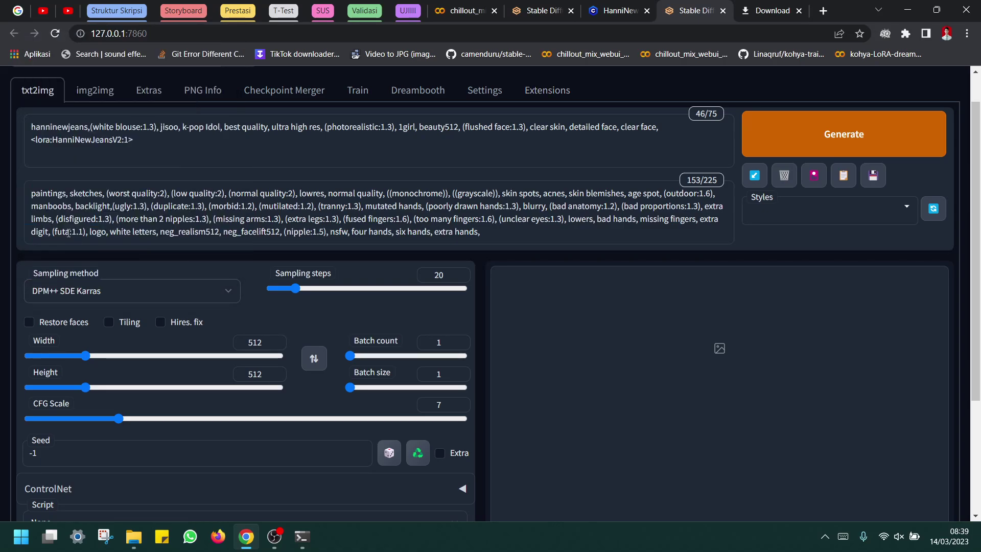
click(458, 272)
click(458, 272)
click(458, 272)
click(458, 271)
scroll(383, 337, down, 1)
scroll(264, 408, up, 2)
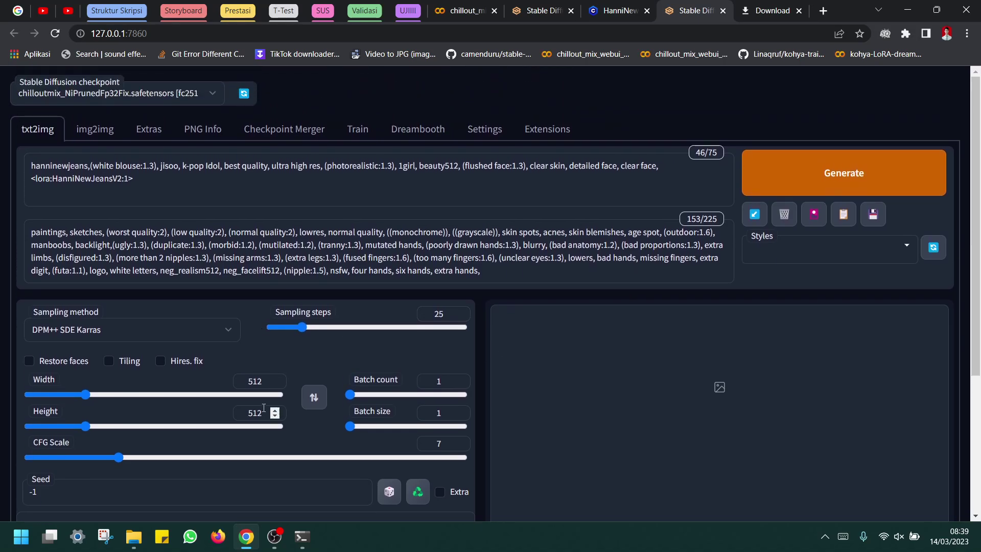
Try a 576×1024 image size, then restore Width and Height to 512
double_click(255, 381)
text(57)
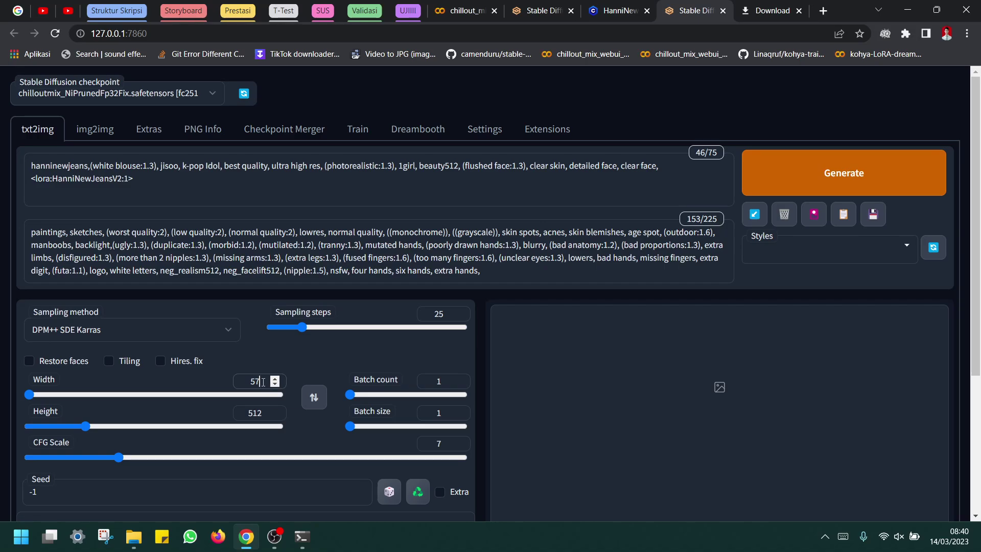
text(6)
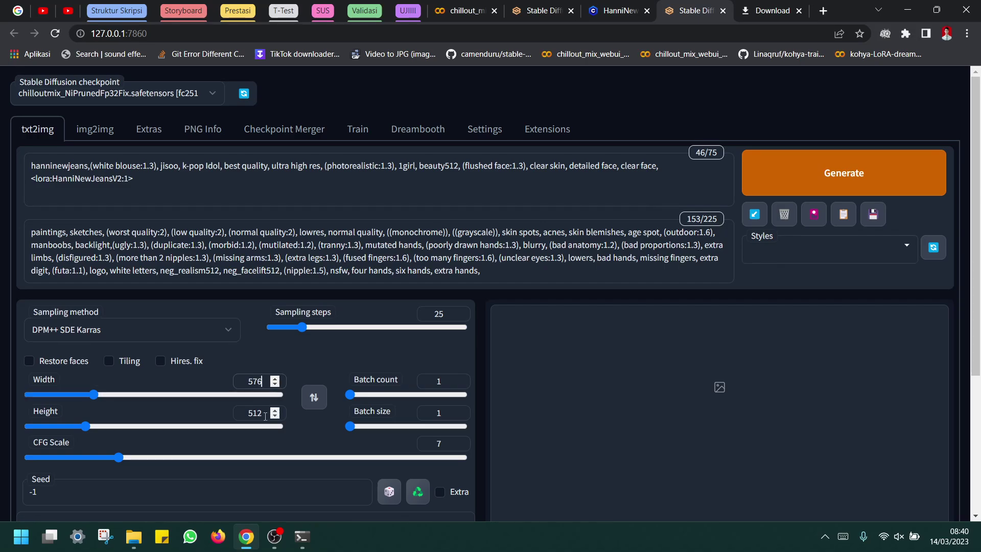
key(Tab)
key(Tab)
text(1024)
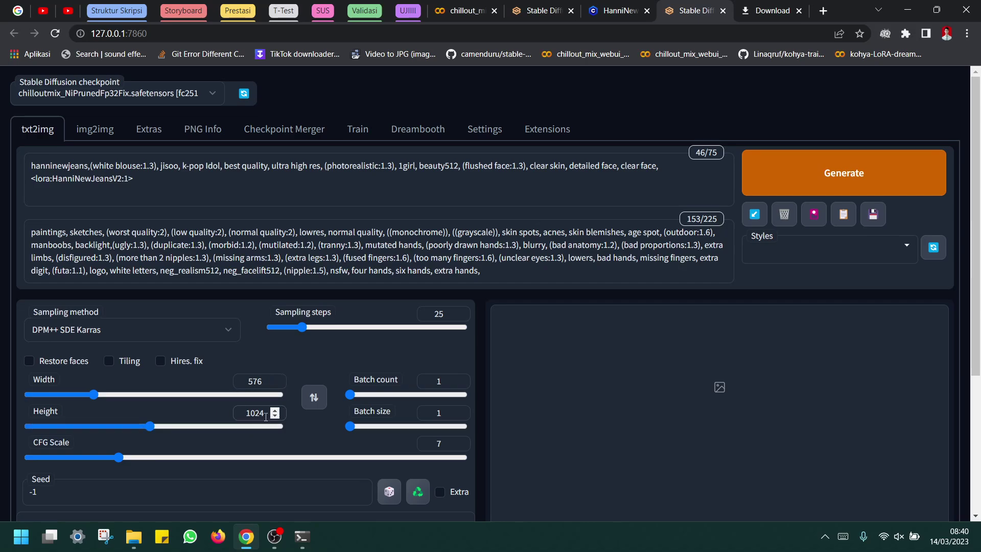
drag(267, 413, 158, 409)
text(512)
drag(263, 382, 186, 376)
text(512)
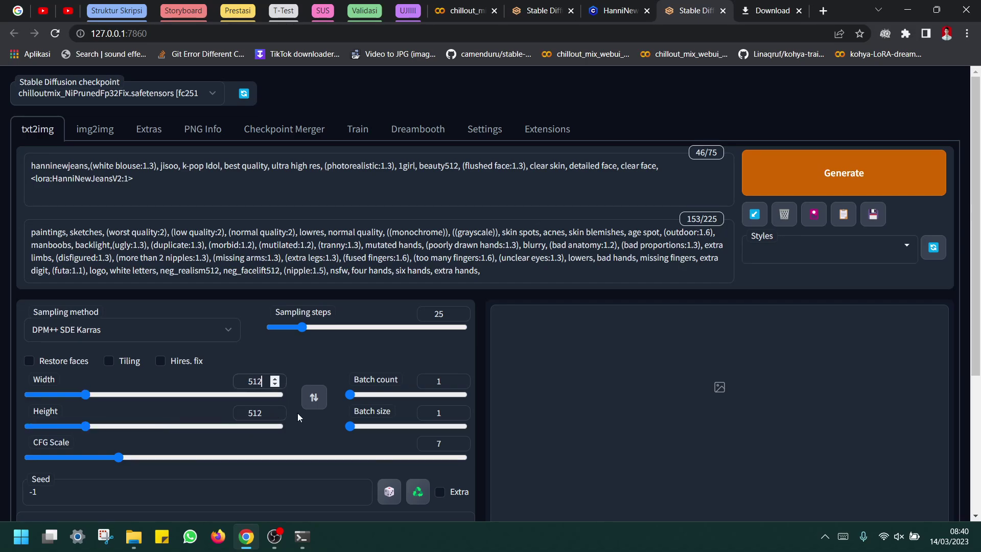
scroll(505, 320, down, 3)
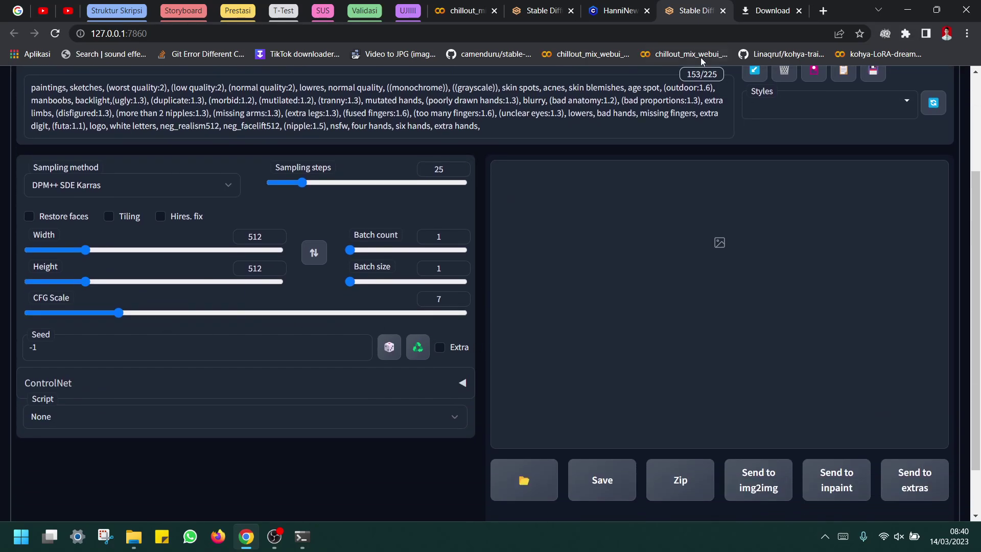
Raise CFG Scale from 7 to 12 to match the Civitai example
click(620, 10)
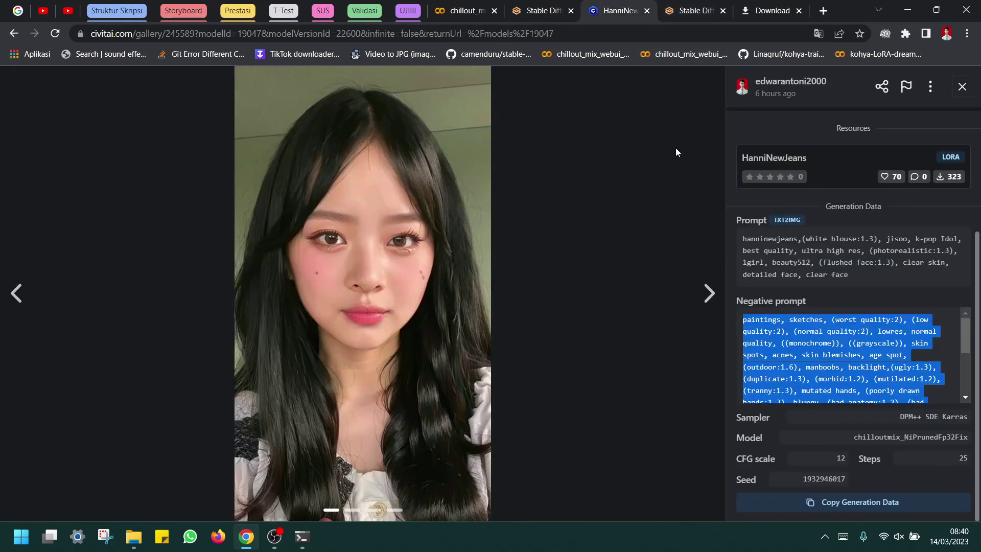
click(690, 10)
drag(123, 318, 191, 319)
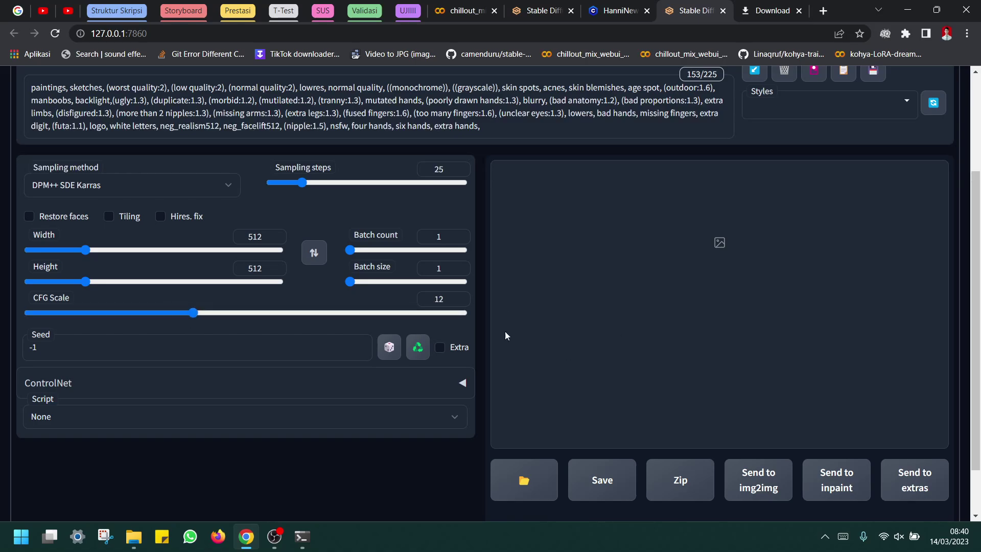
scroll(505, 335, up, 3)
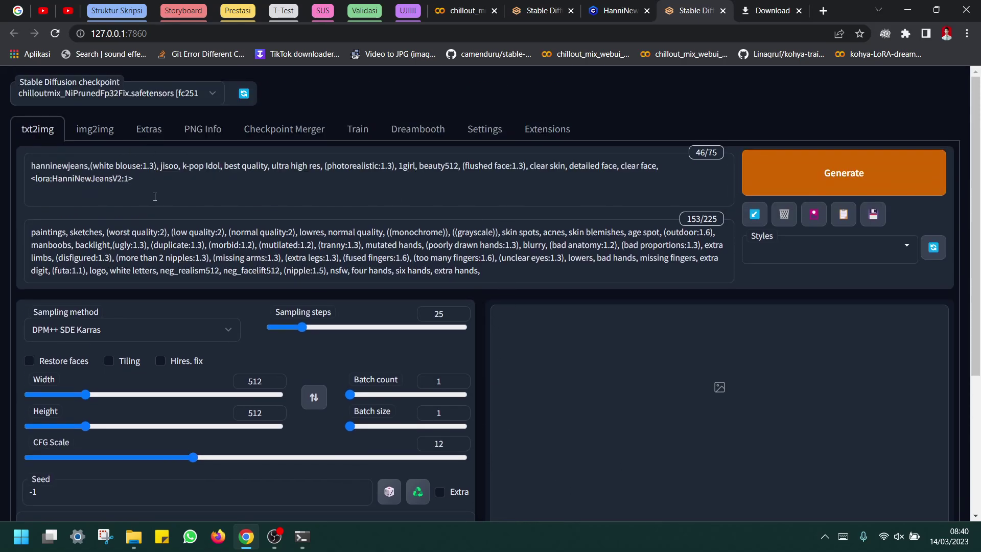
click(155, 196)
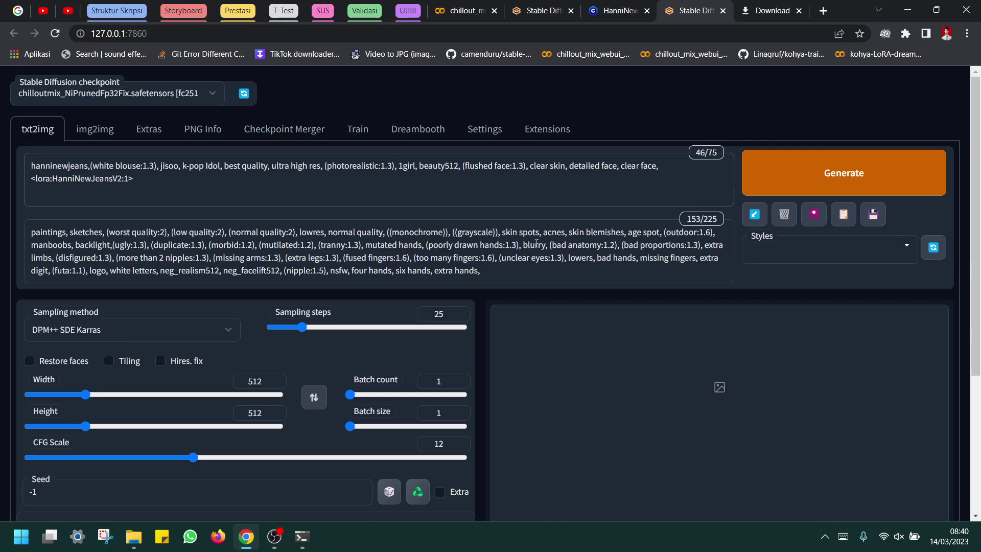
scroll(470, 412, down, 4)
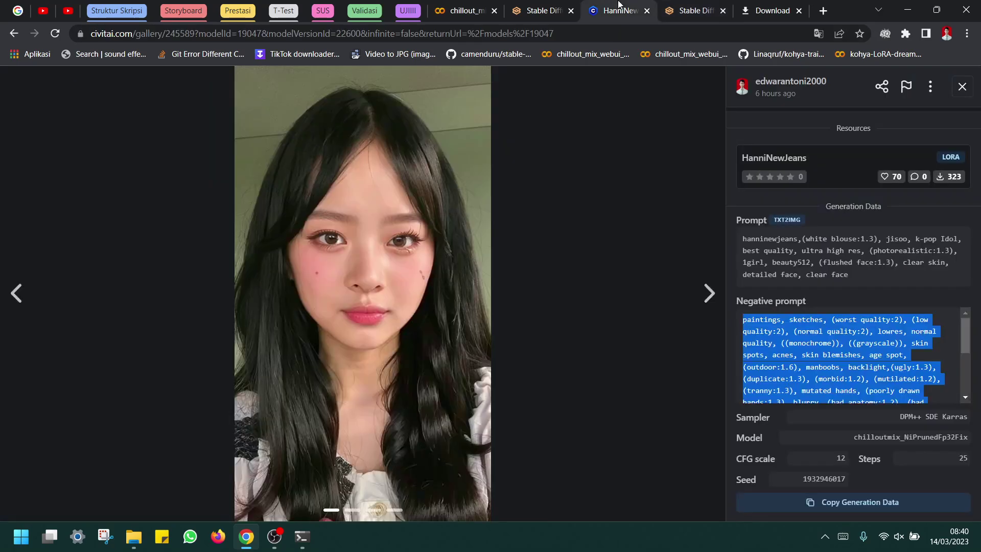
click(608, 13)
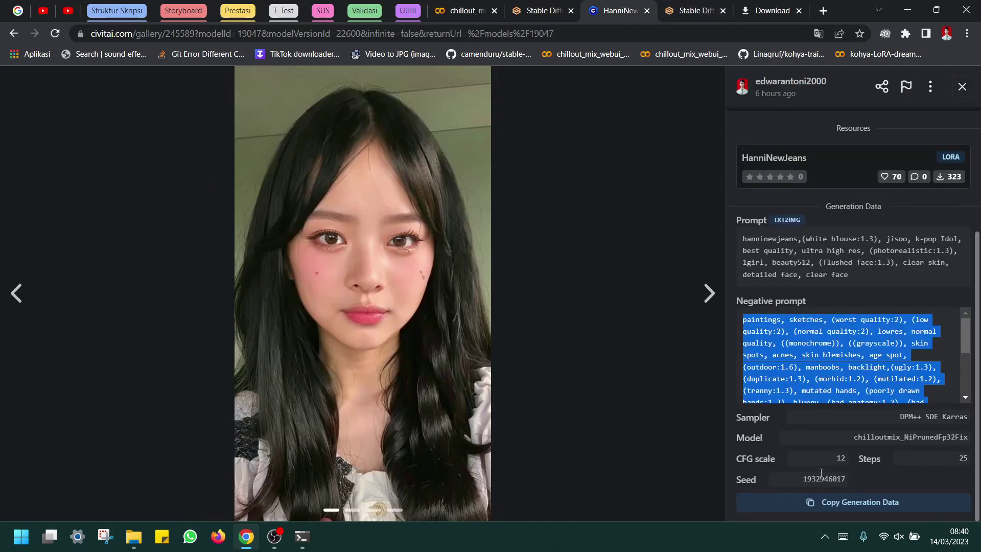
double_click(793, 479)
key(ctrl+c)
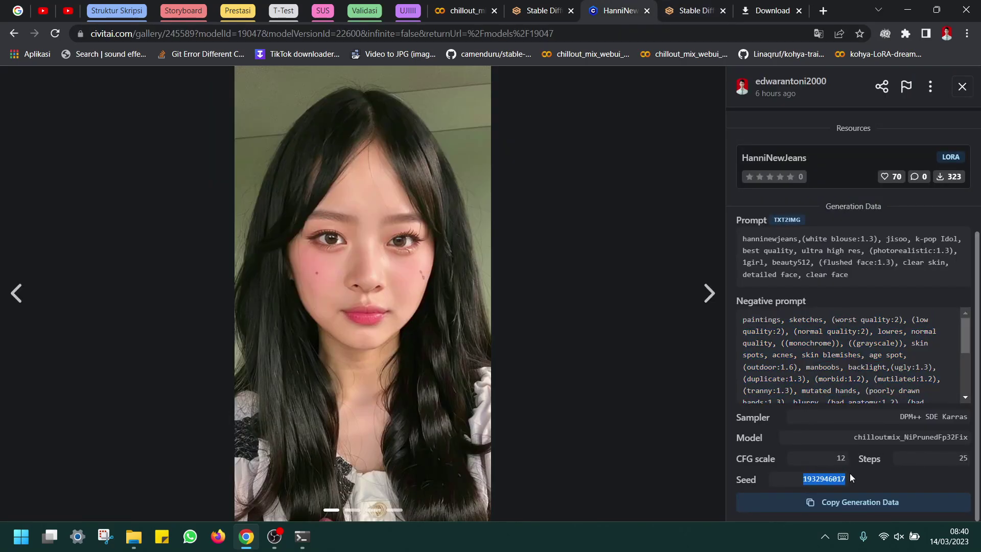
click(693, 11)
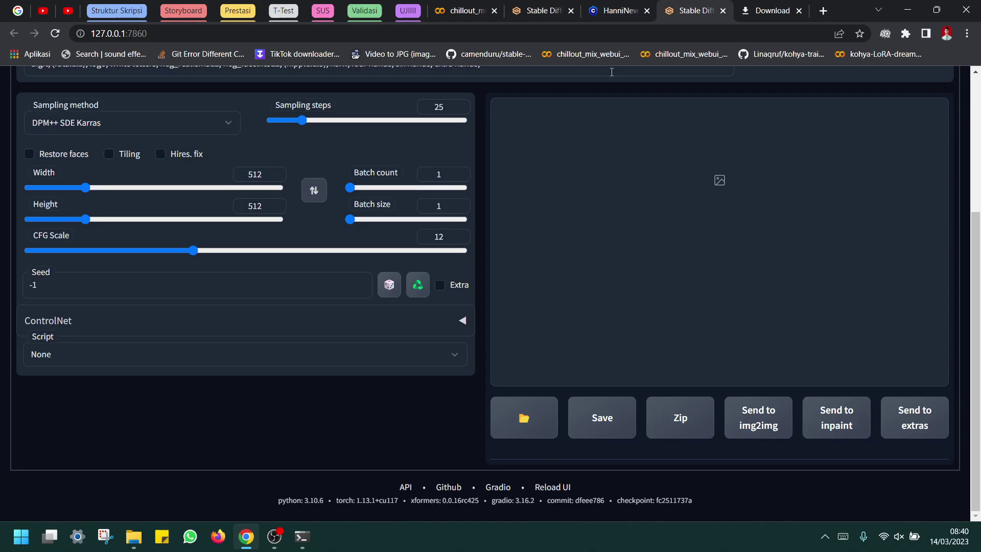
double_click(63, 284)
key(ctrl+v)
scroll(482, 222, up, 4)
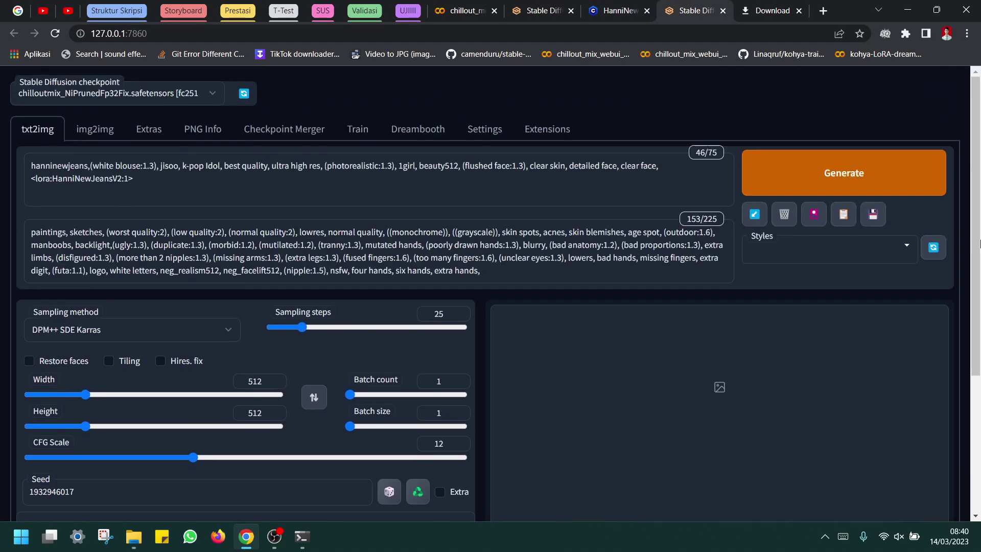
Generate the 512×512 portrait, following progress in the console window until it finishes
click(847, 173)
scroll(980, 197, down, 1)
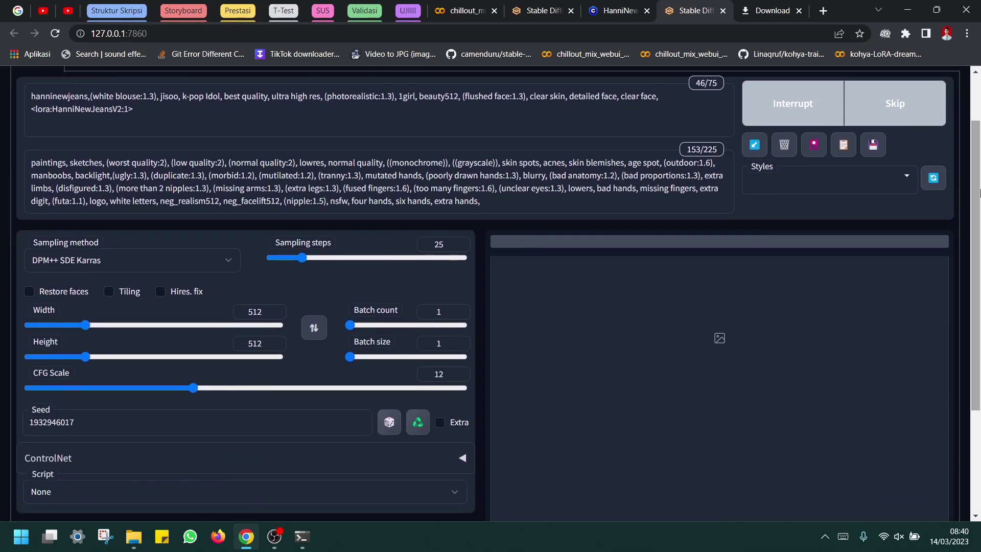
scroll(980, 193, down, 1)
click(302, 536)
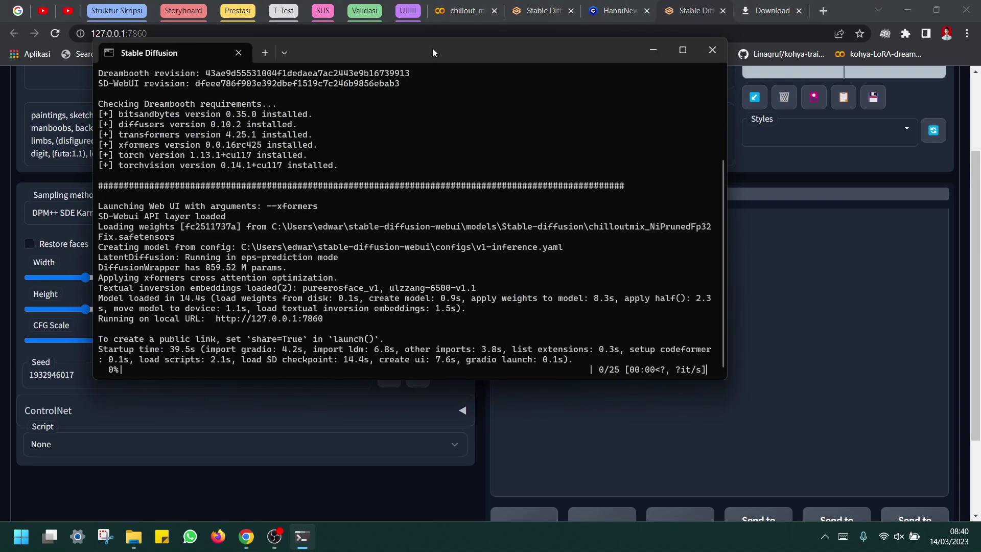
drag(432, 48, 361, 50)
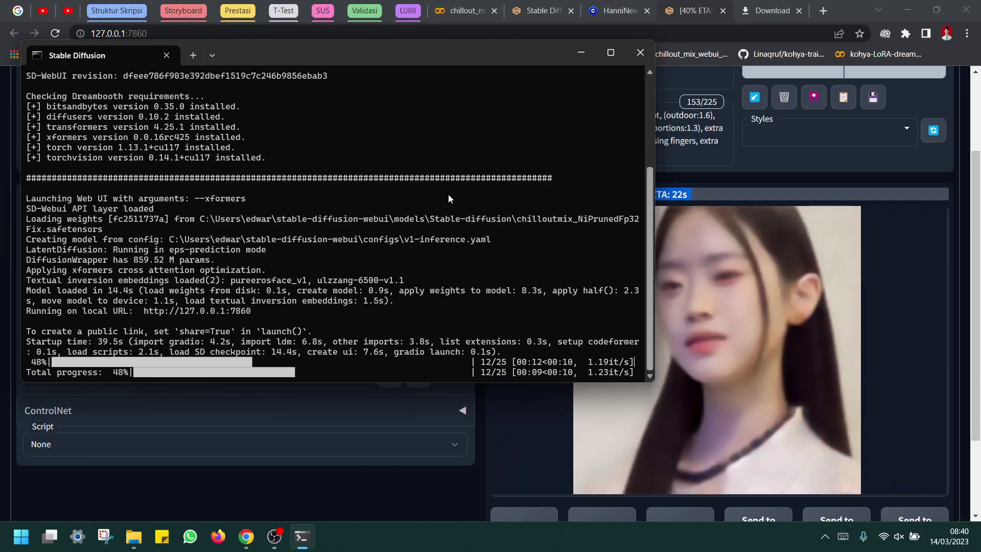
click(580, 53)
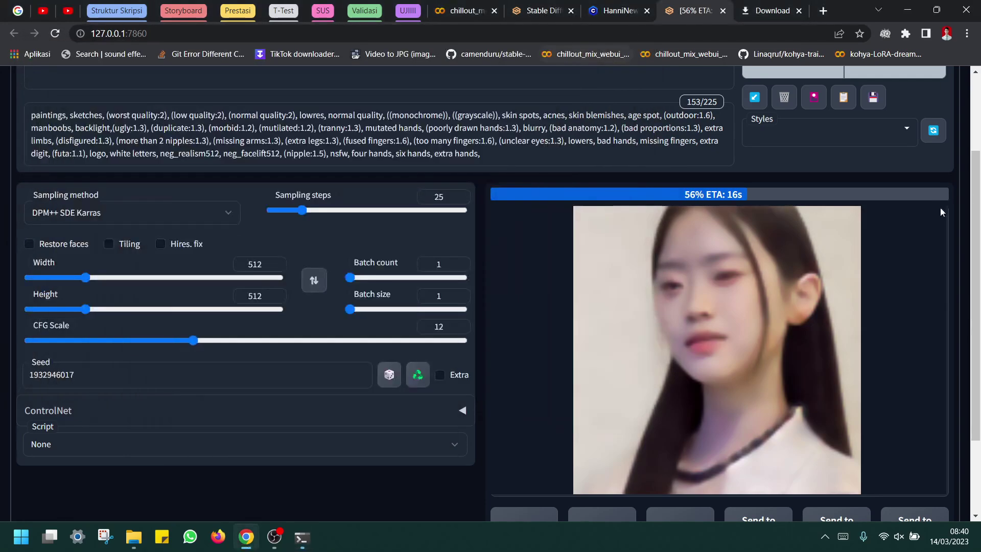
scroll(979, 220, down, 1)
drag(979, 221, 979, 225)
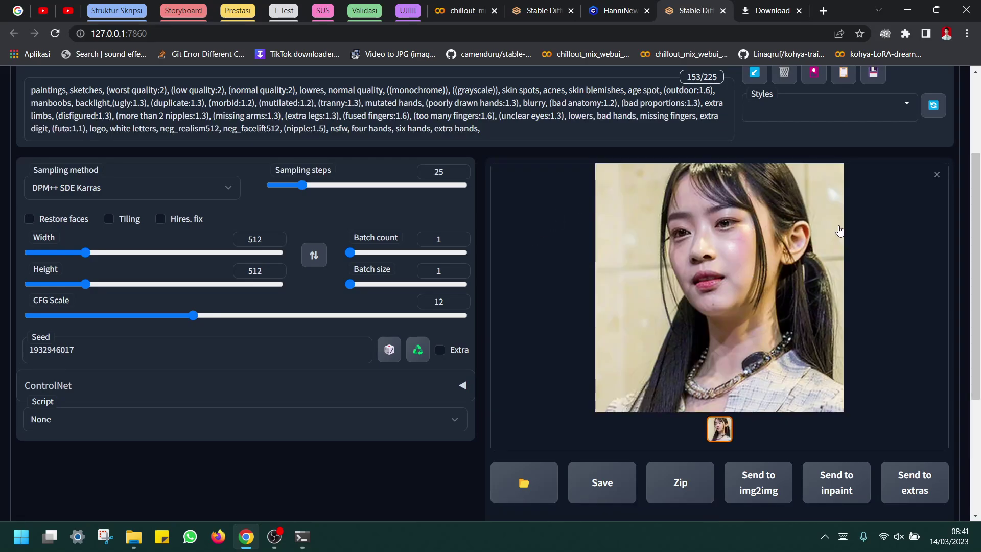
Compare the WebUI settings against the Civitai reference generation data
scroll(839, 231, up, 1)
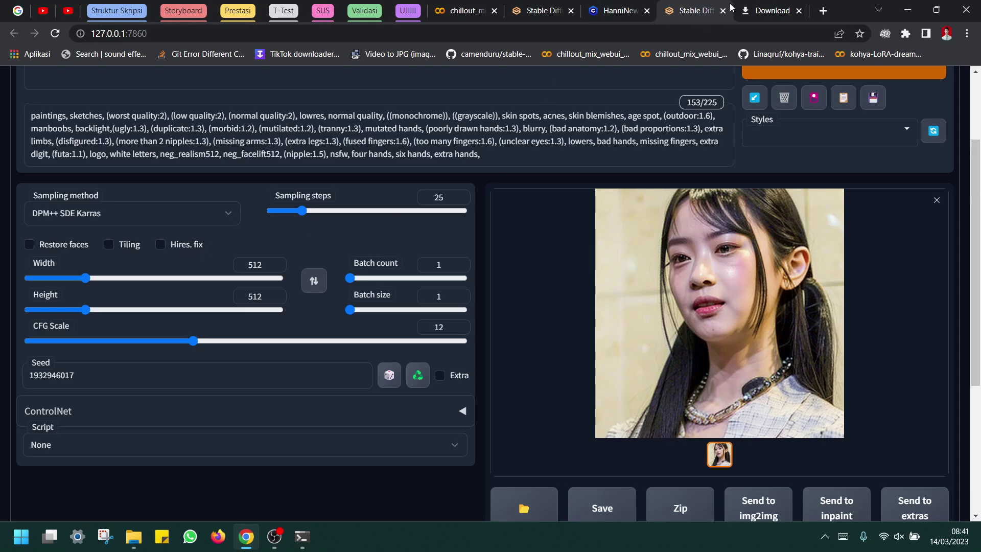
click(623, 5)
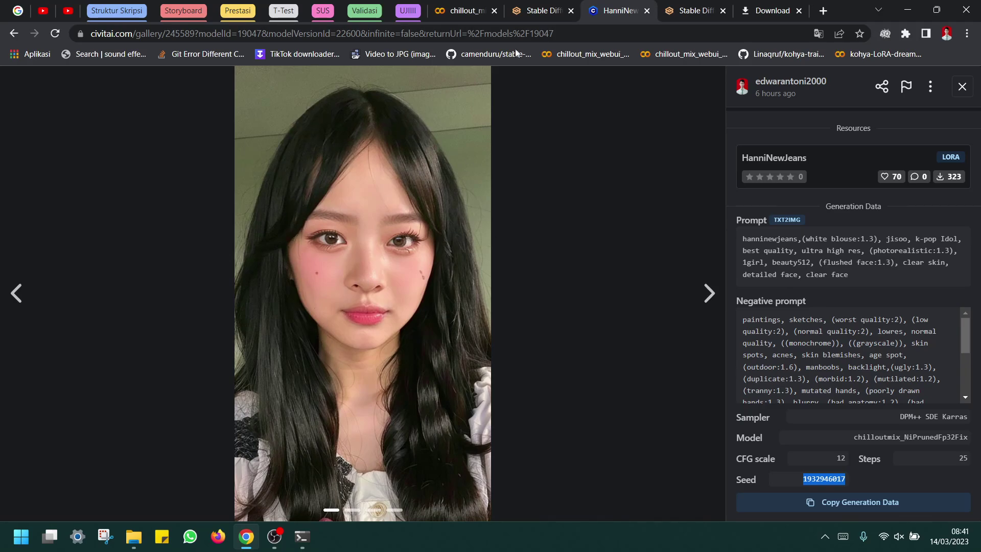
click(696, 11)
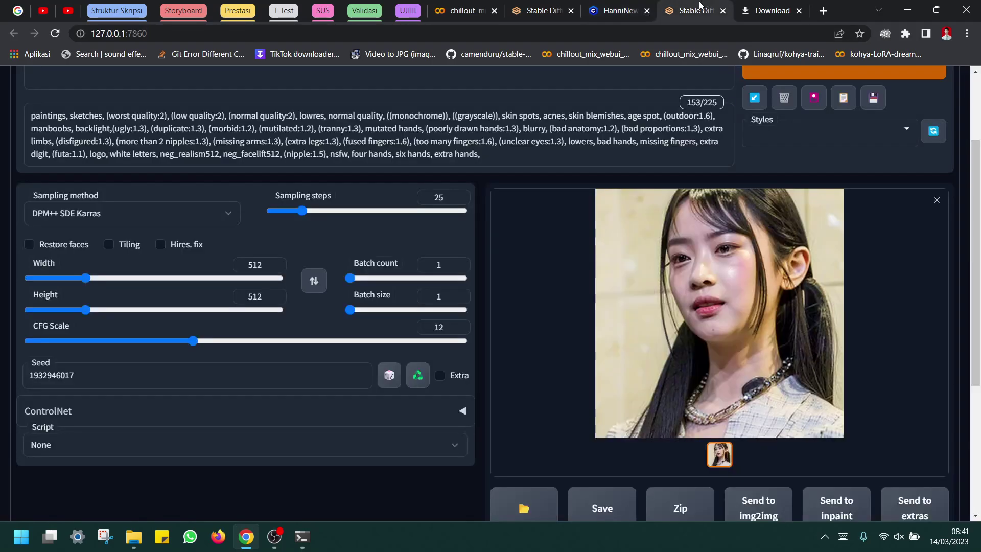
scroll(88, 111, up, 2)
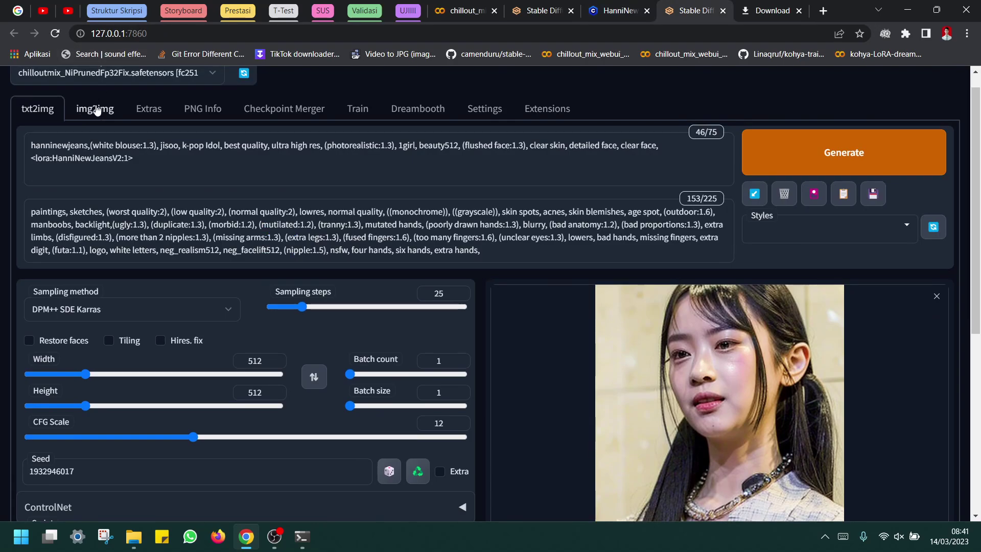
click(611, 10)
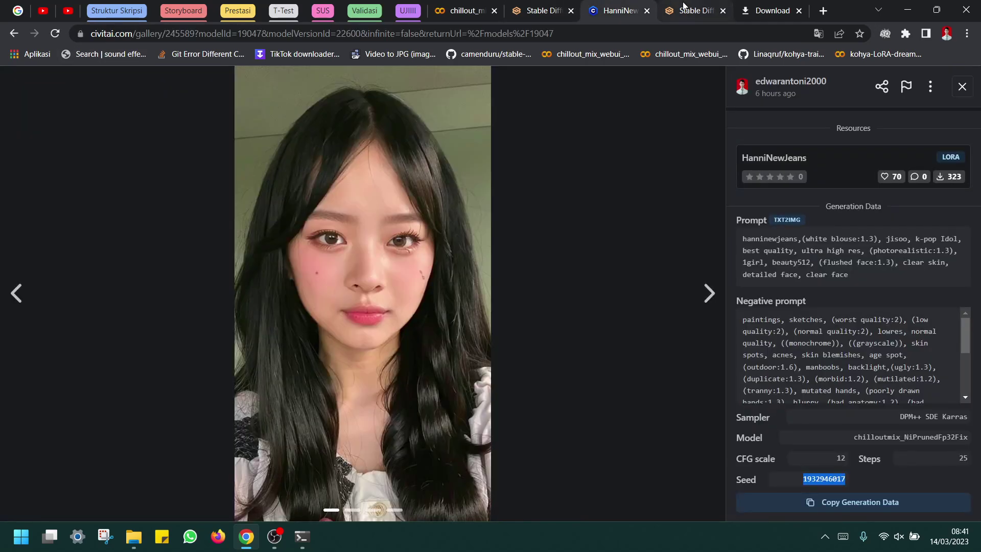
click(678, 4)
drag(979, 154, 979, 212)
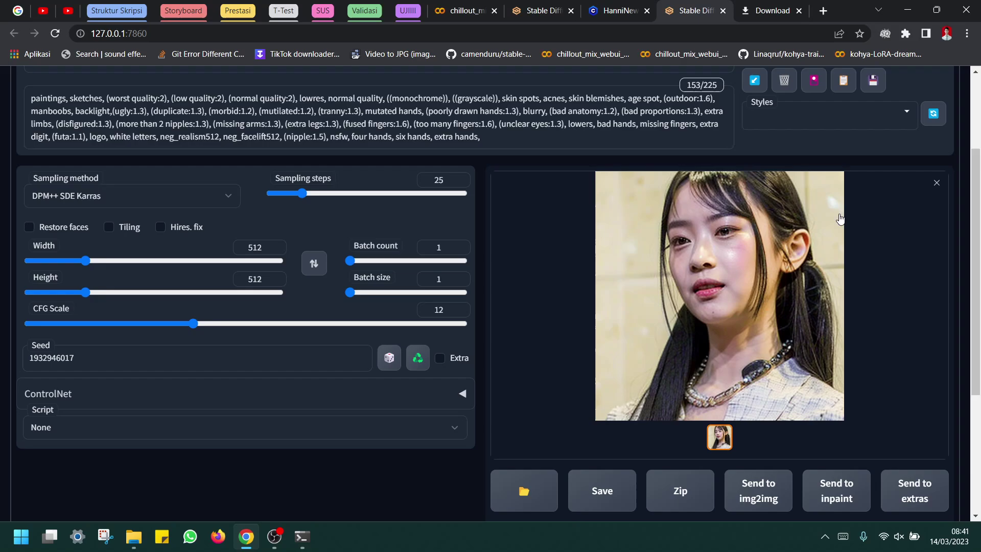
scroll(979, 262, up, 1)
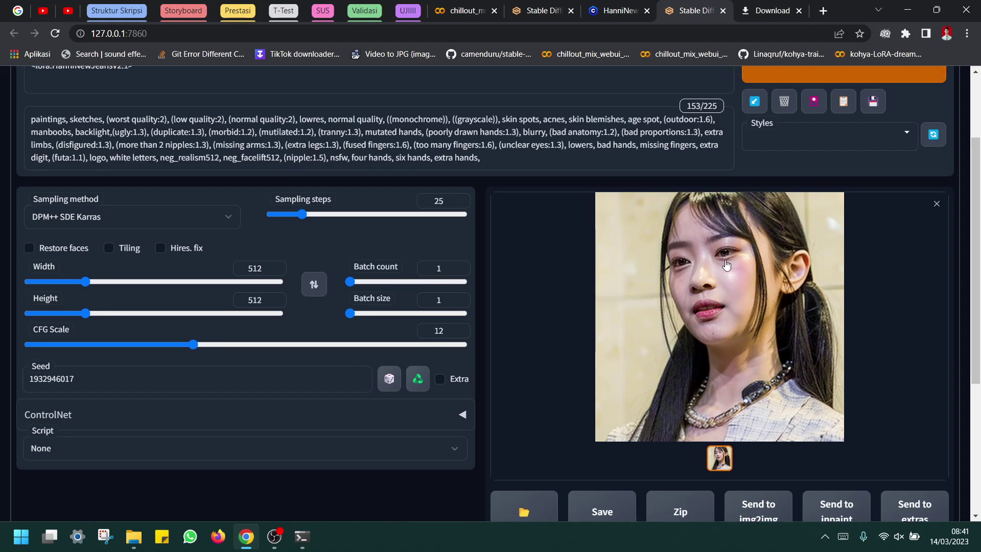
scroll(727, 266, up, 1)
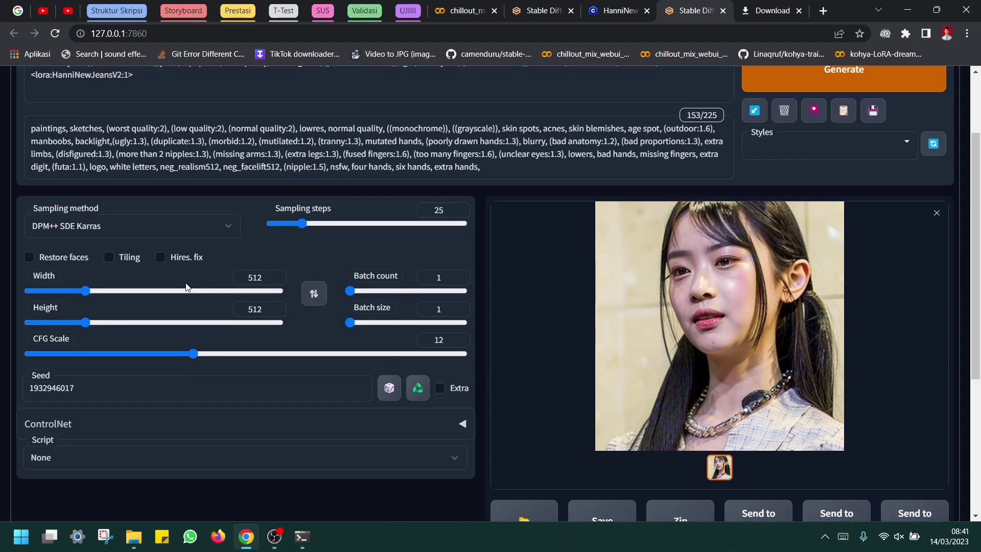
Toggle Hires. fix on and back off, then enlarge the portrait and compare it with the reference
click(156, 256)
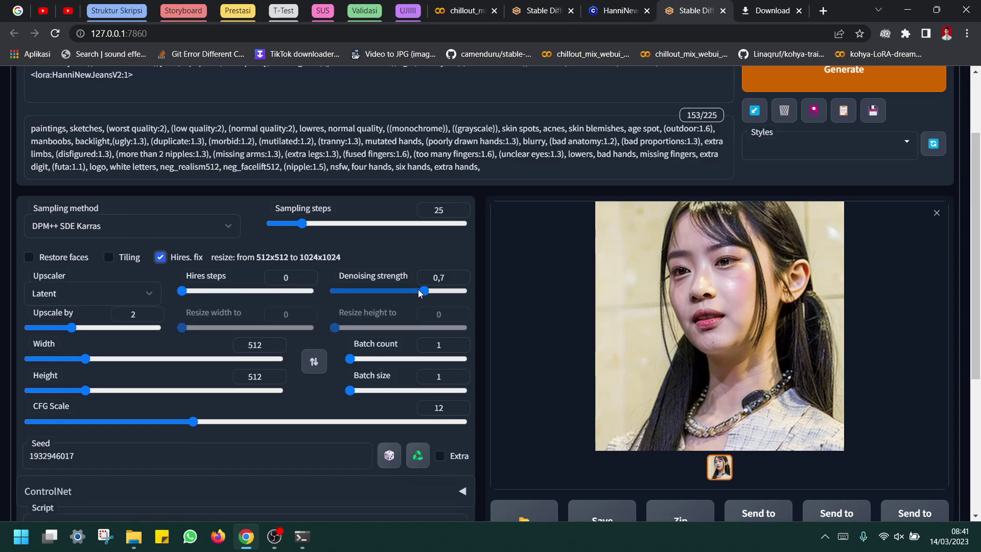
click(160, 257)
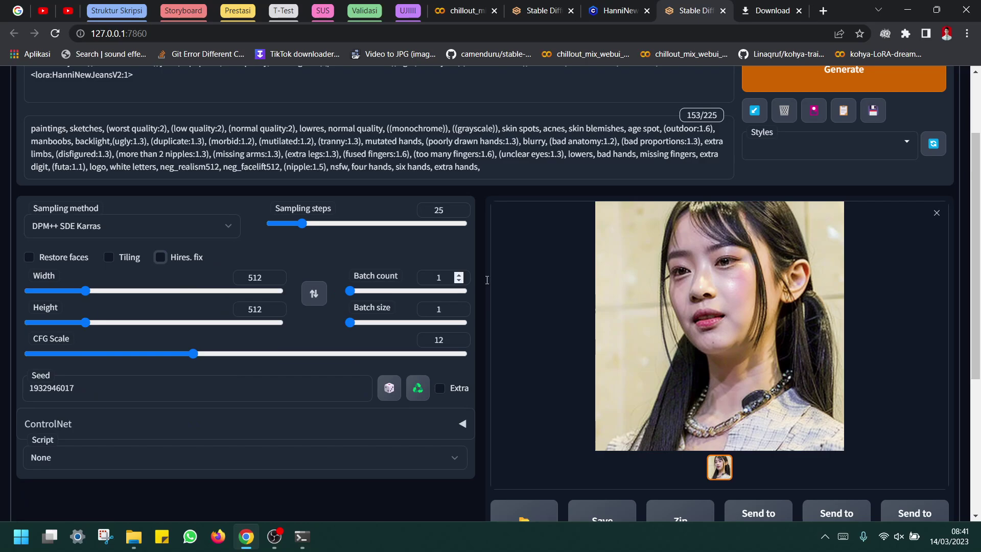
scroll(487, 280, up, 1)
click(741, 327)
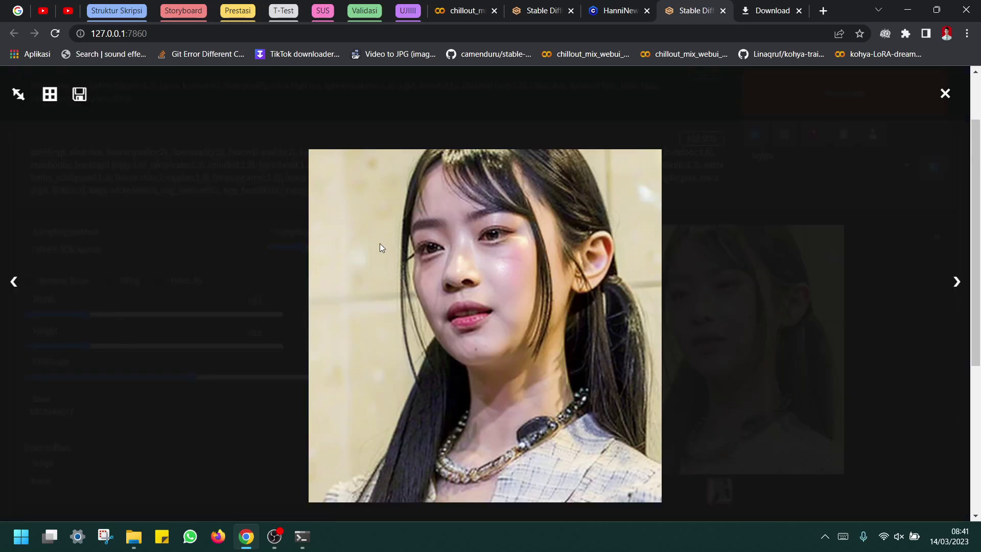
click(616, 11)
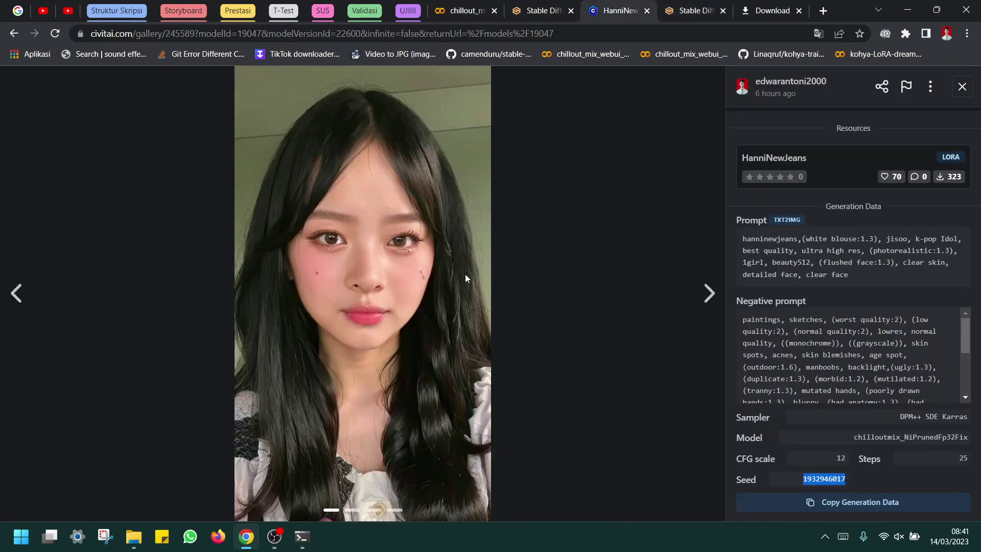
key(ctrl+Tab)
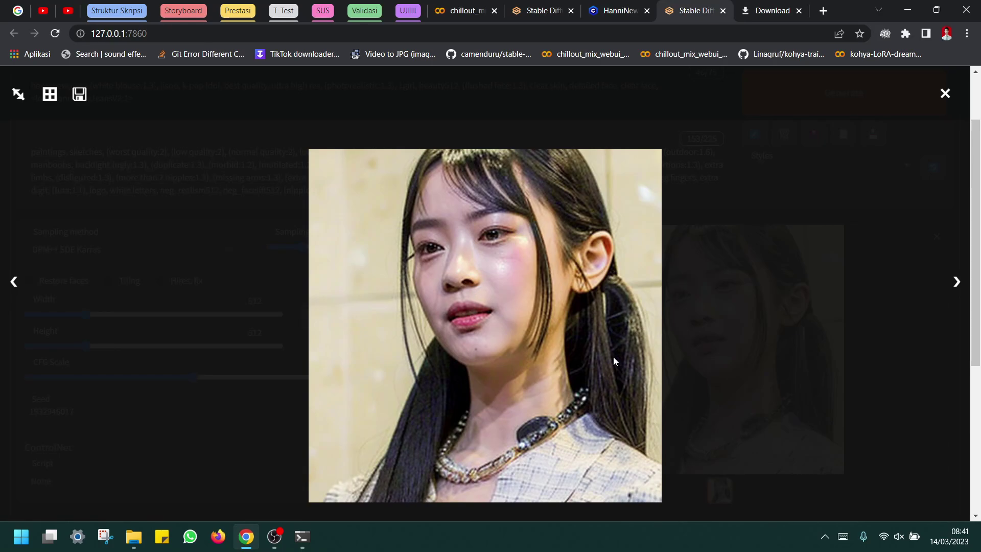
click(791, 254)
scroll(191, 148, up, 1)
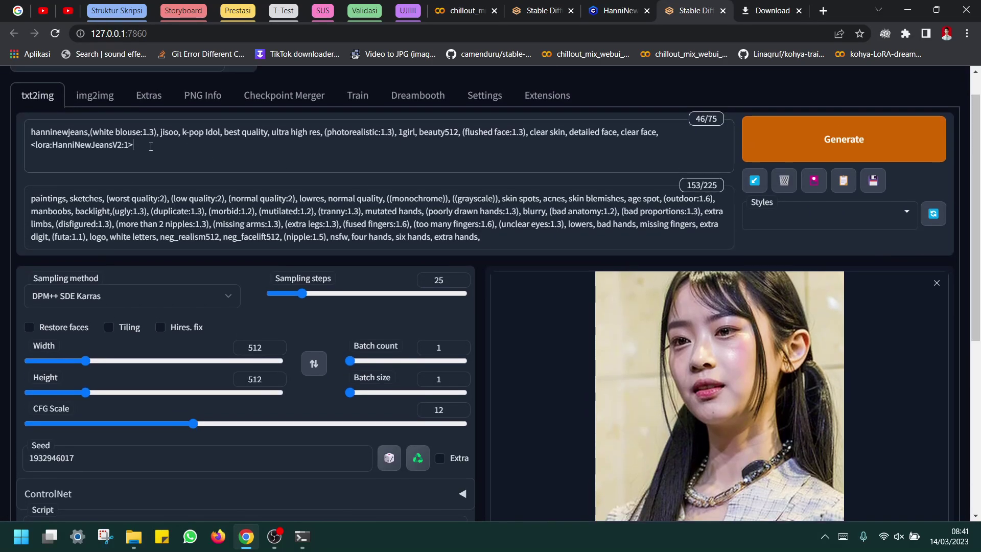
drag(150, 147, 0, 149)
key(ctrl+c)
key(BackSpace)
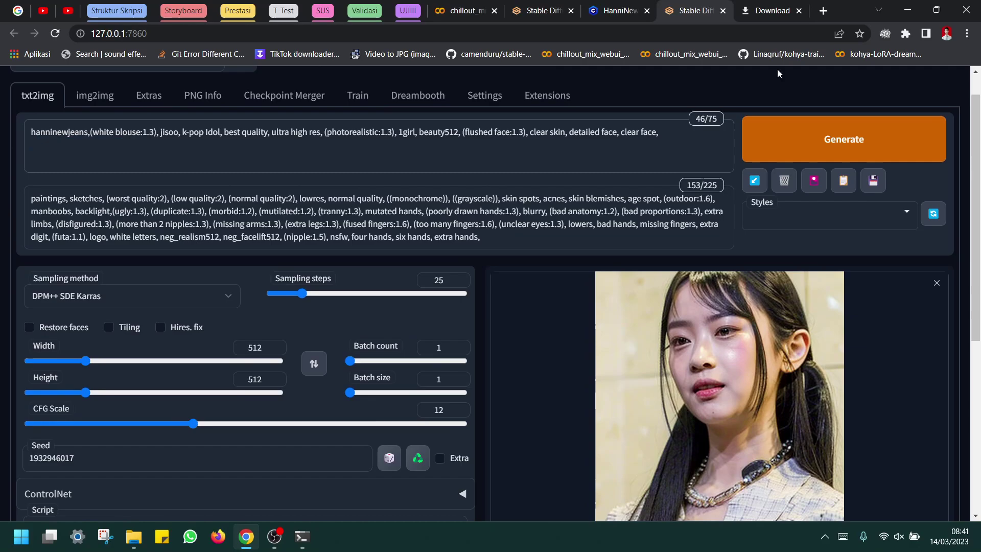
click(793, 149)
scroll(894, 200, down, 1)
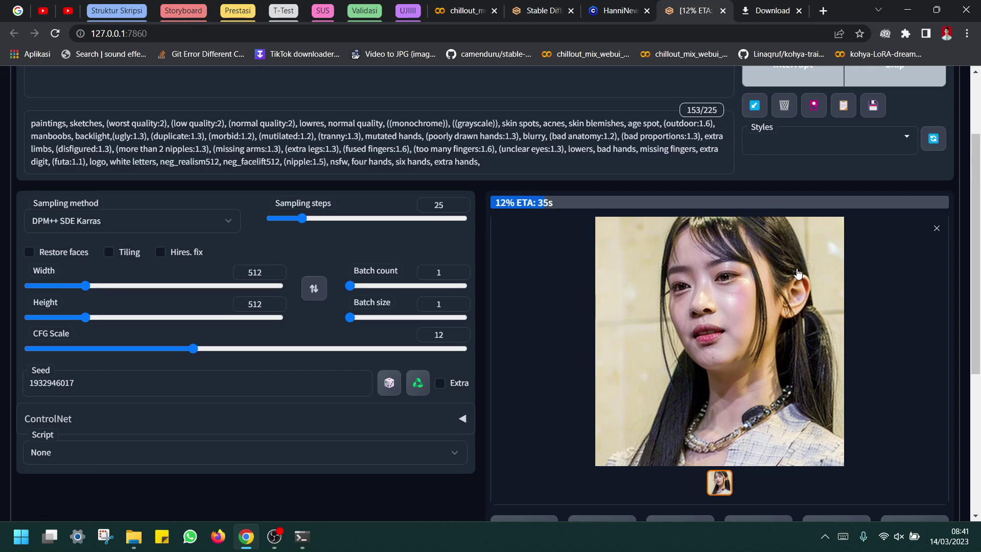
drag(976, 260, 978, 266)
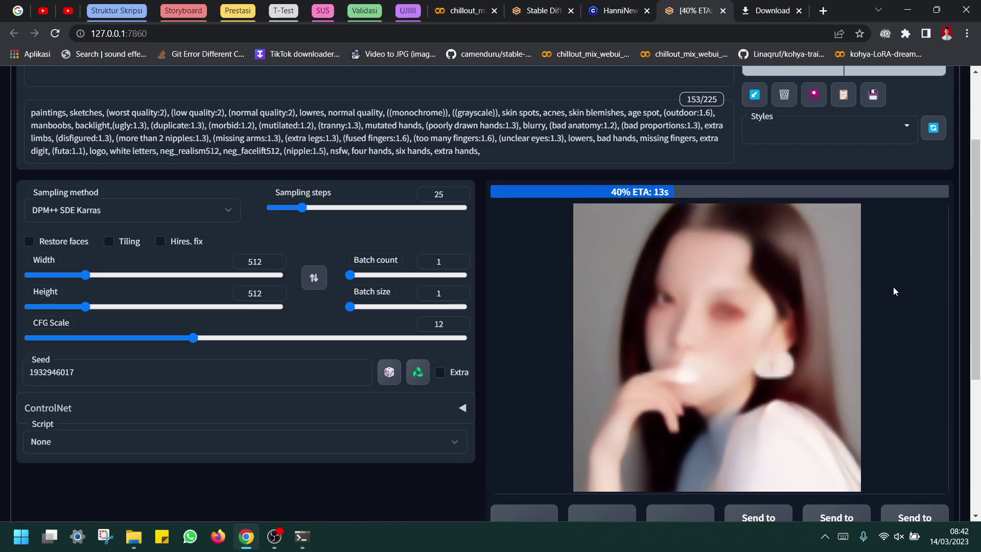
mouse_move(978, 232)
mouse_down()
mouse_move(979, 263)
mouse_move(980, 248)
mouse_up()
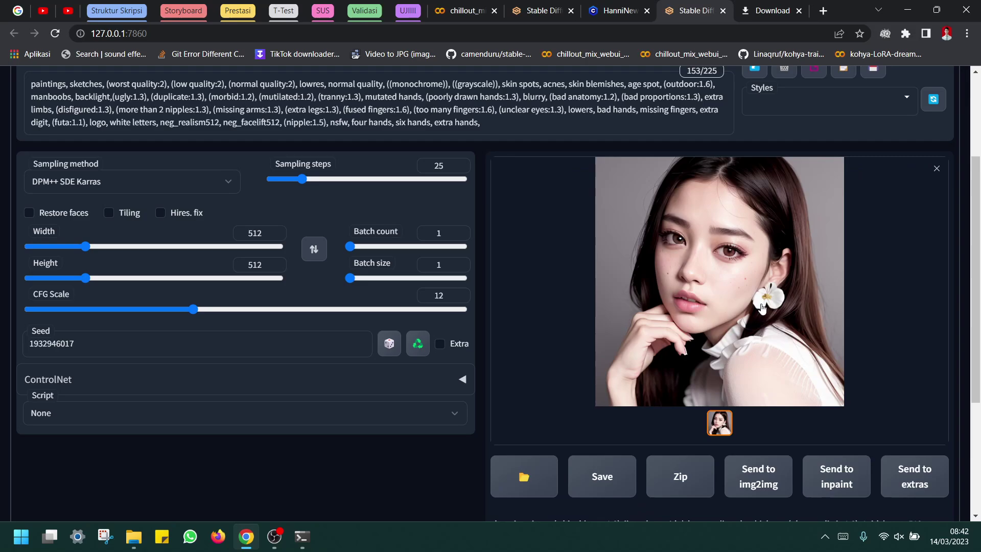
Paste the tag back at the prompt's end as <lora:HanniNewJeansV2:0.8> and generate
scroll(728, 130, up, 2)
click(701, 118)
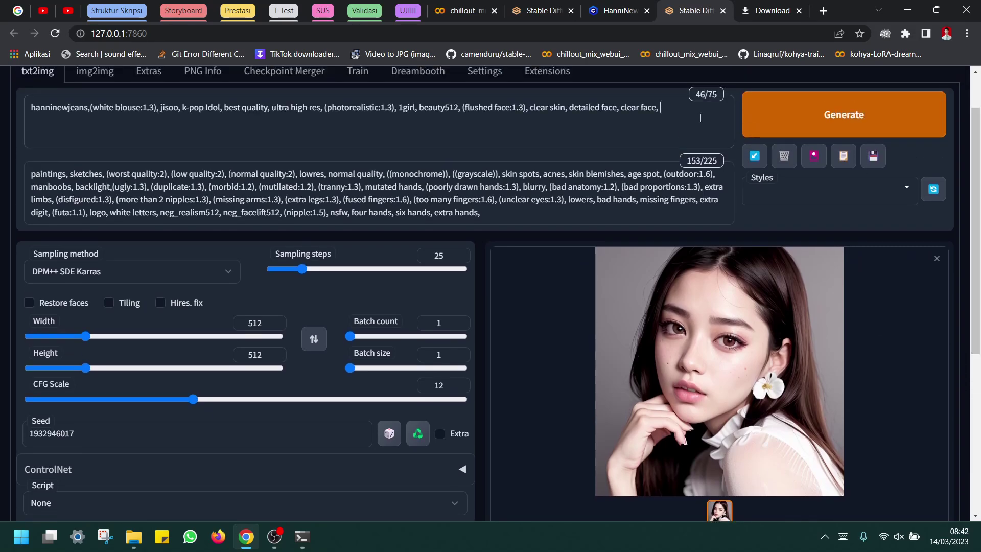
key(ctrl+v)
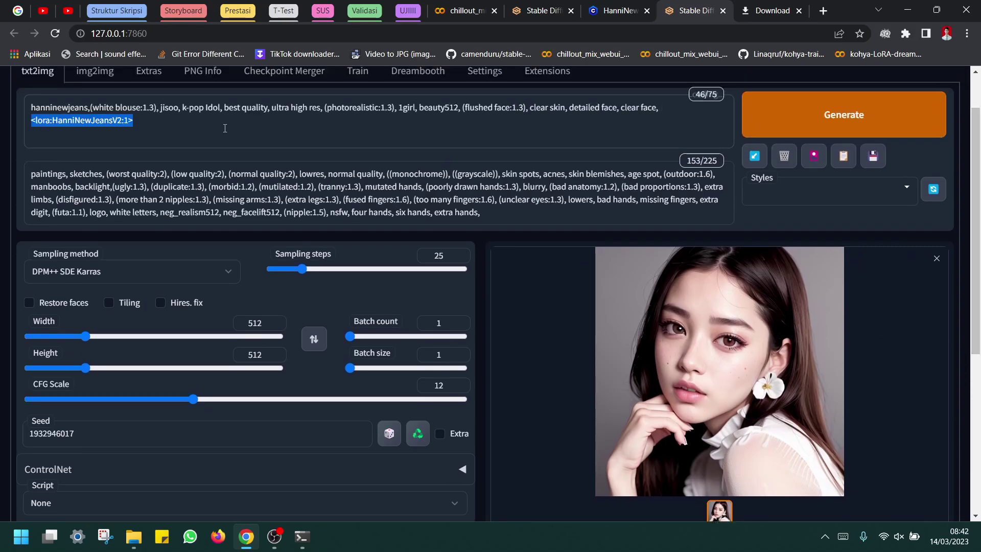
click(128, 111)
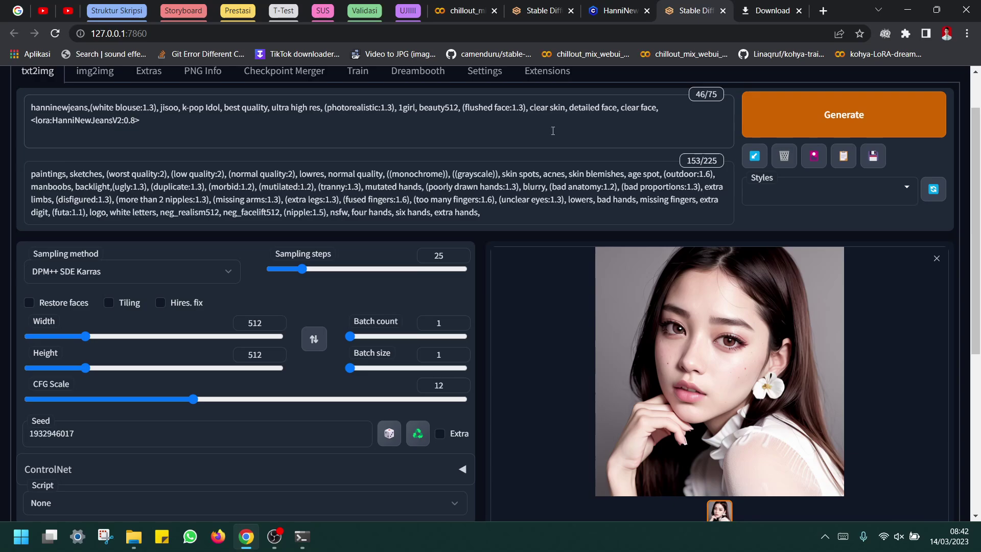
click(775, 126)
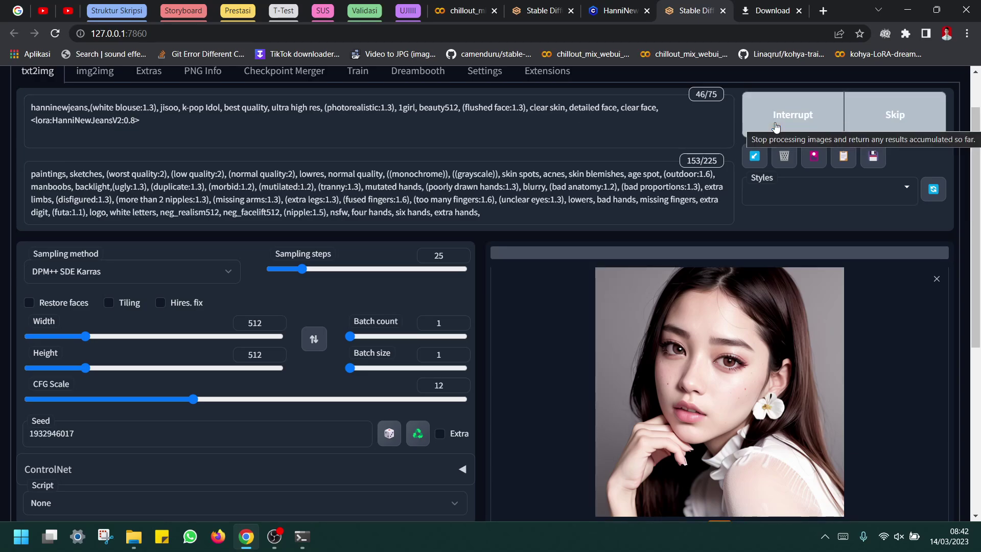
Compare with the Civitai reference while rendering, then view the 0.8-weight portrait full-screen and close it
click(619, 11)
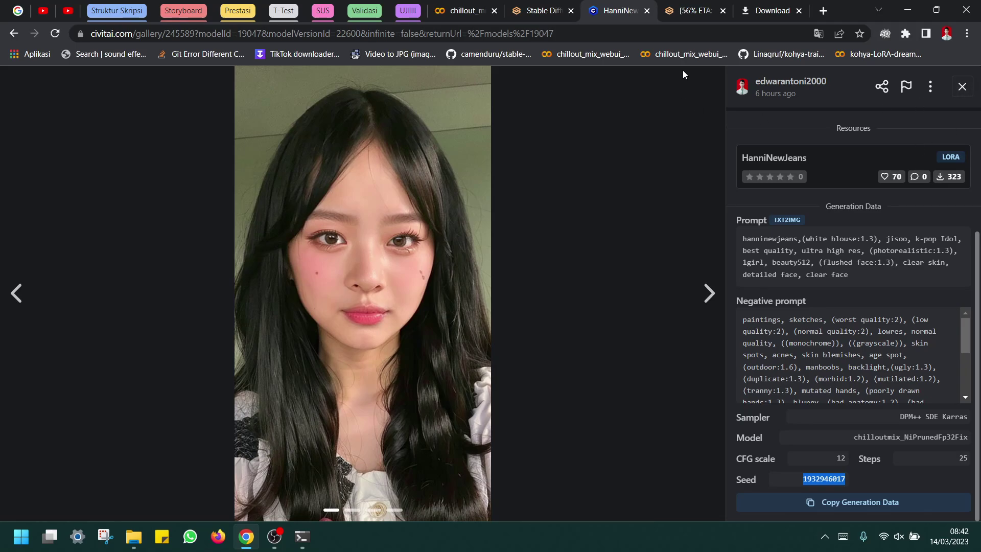
click(708, 7)
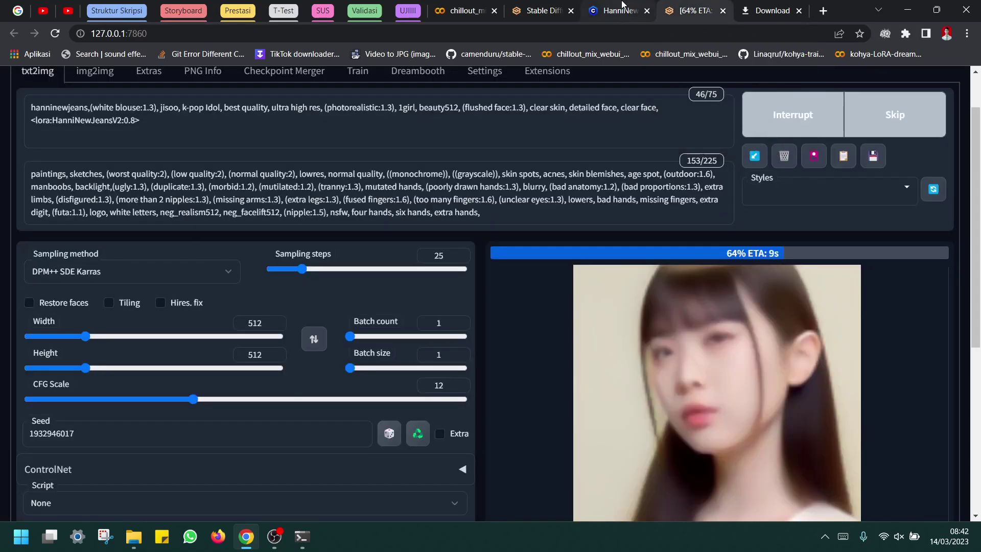
scroll(818, 306, down, 1)
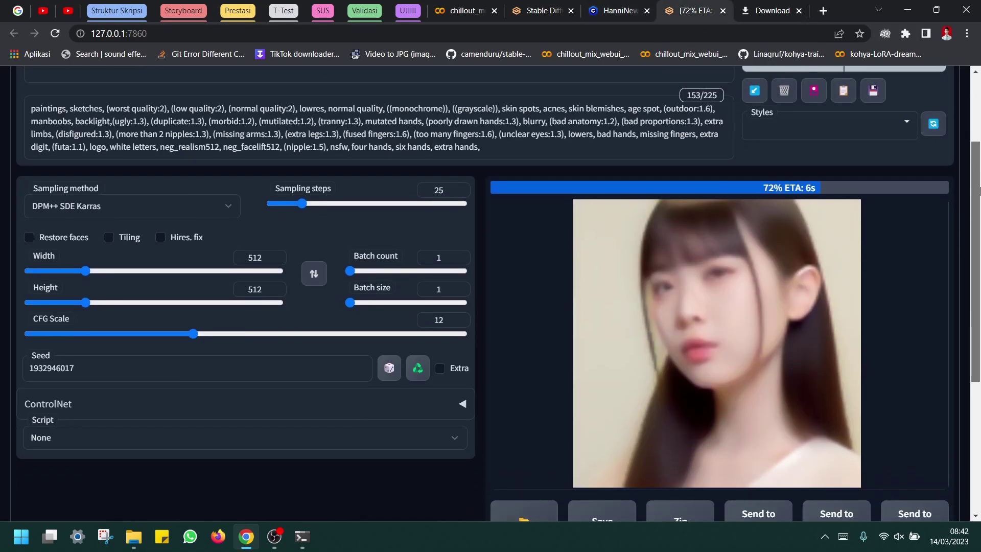
click(616, 10)
click(680, 8)
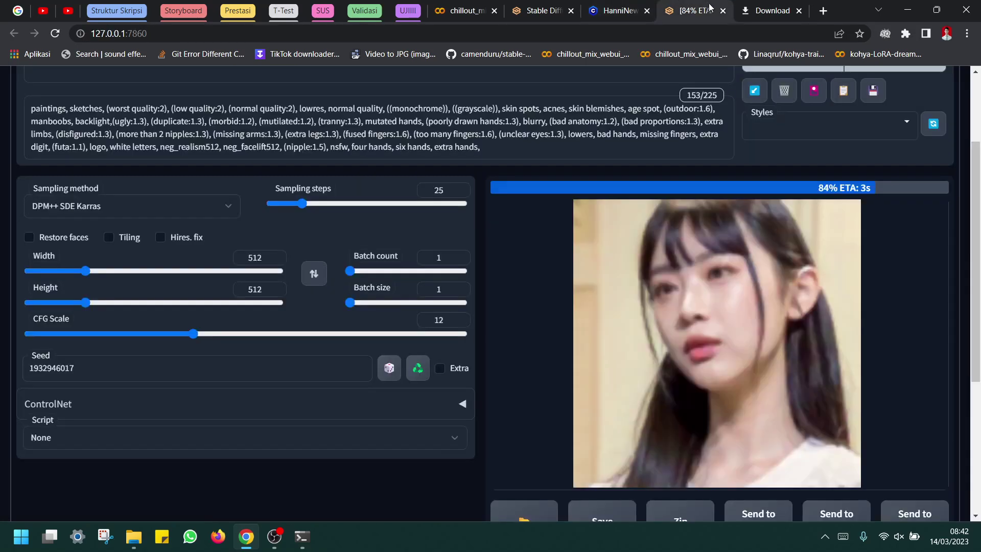
drag(979, 179, 979, 184)
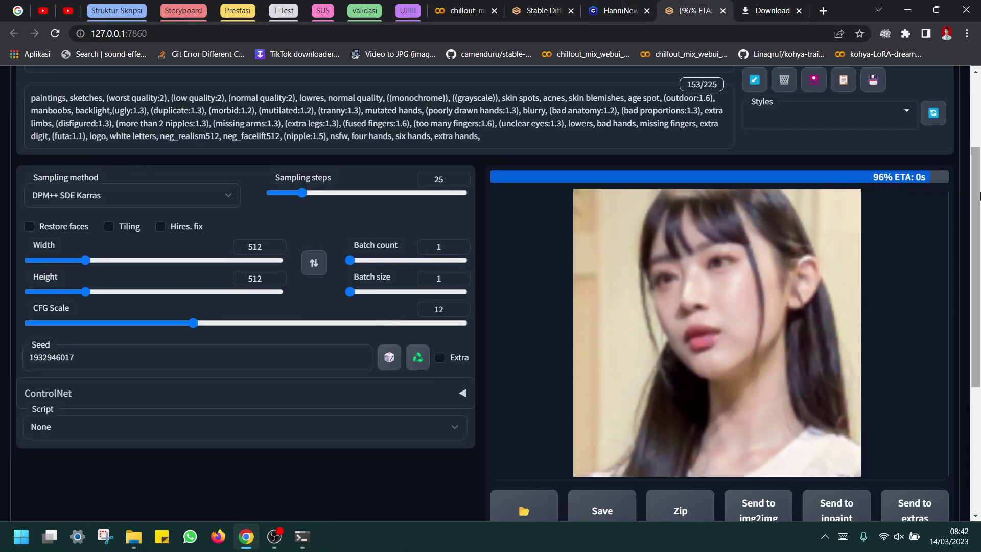
click(769, 279)
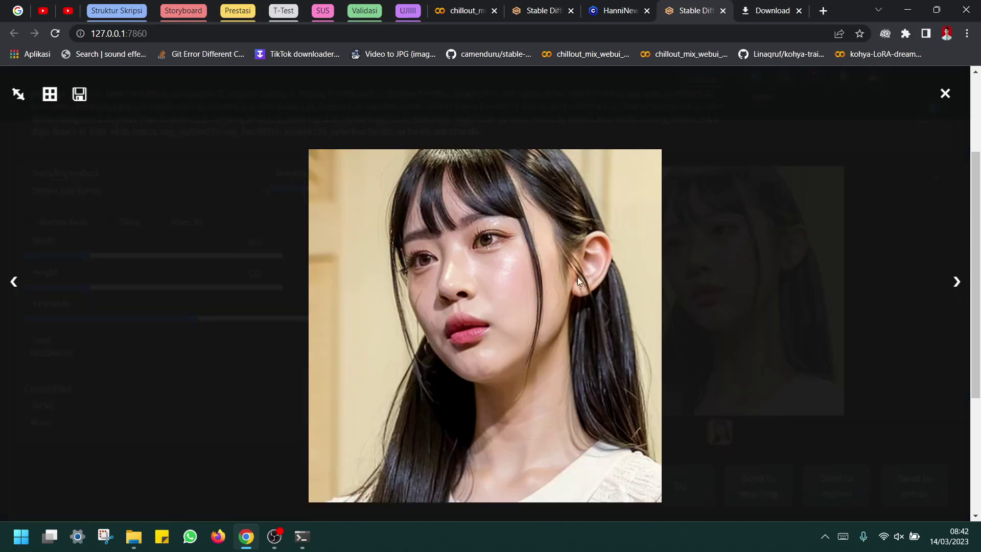
click(713, 267)
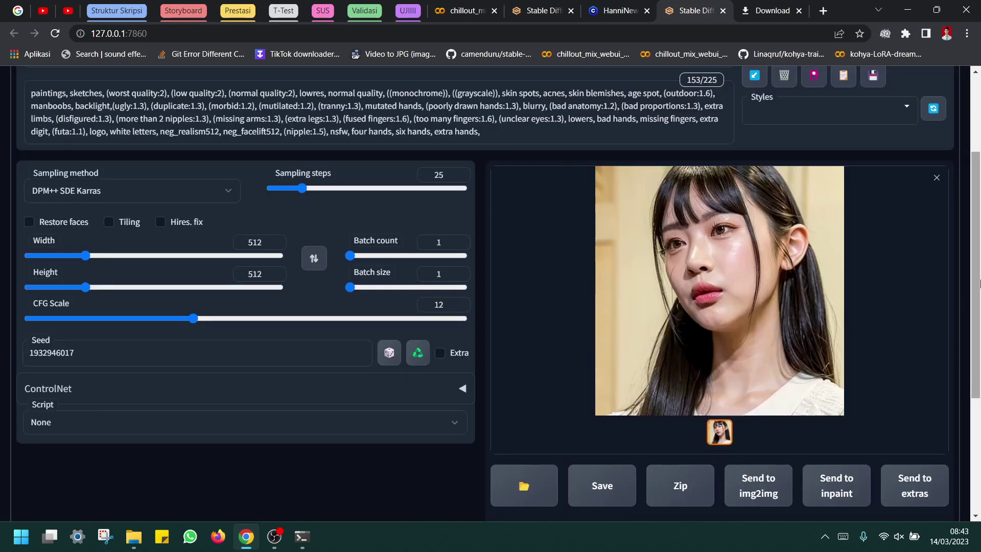
drag(979, 281, 980, 210)
Generate with HanniNewJeansV2 at 0.7 and add a comma after the LoRA tag
click(132, 155)
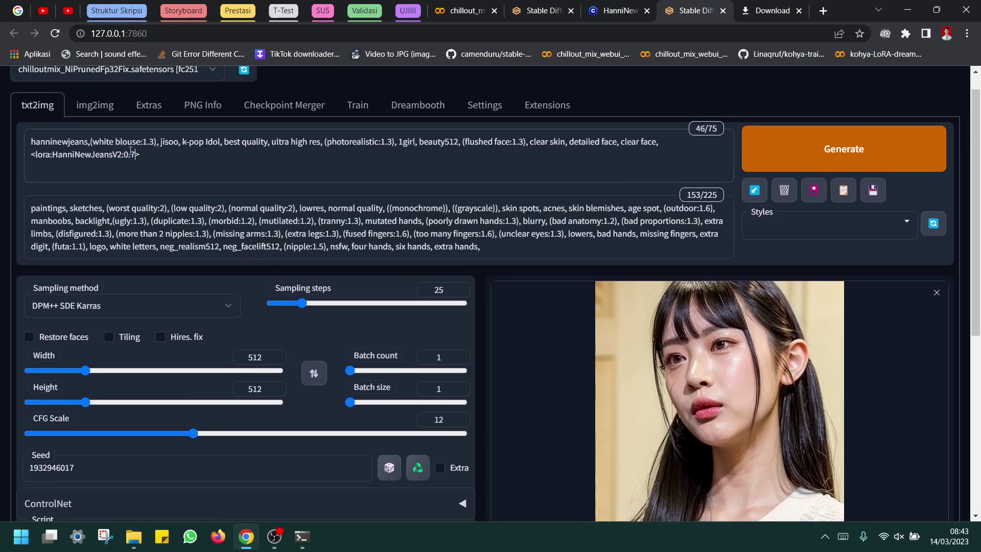
click(797, 153)
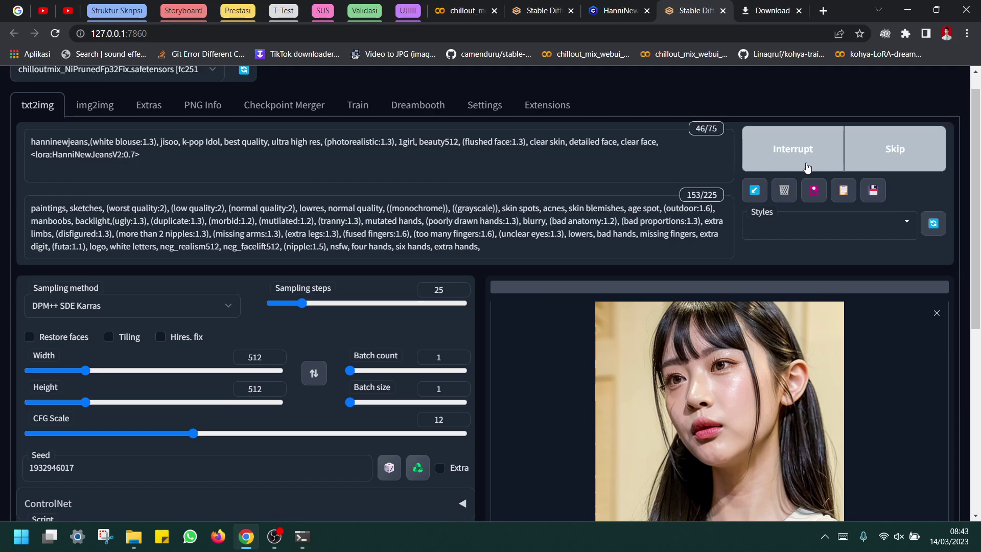
drag(978, 159, 977, 194)
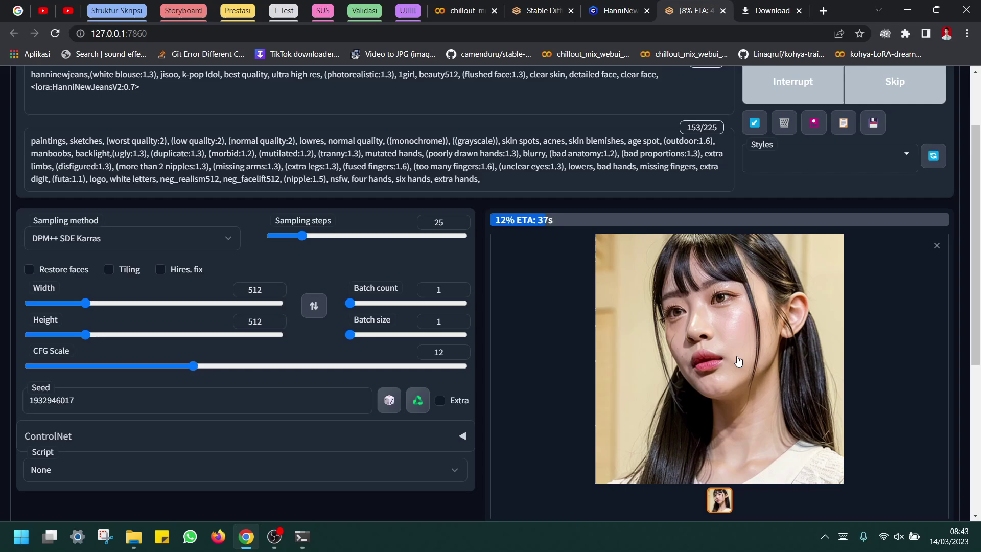
scroll(790, 183, up, 1)
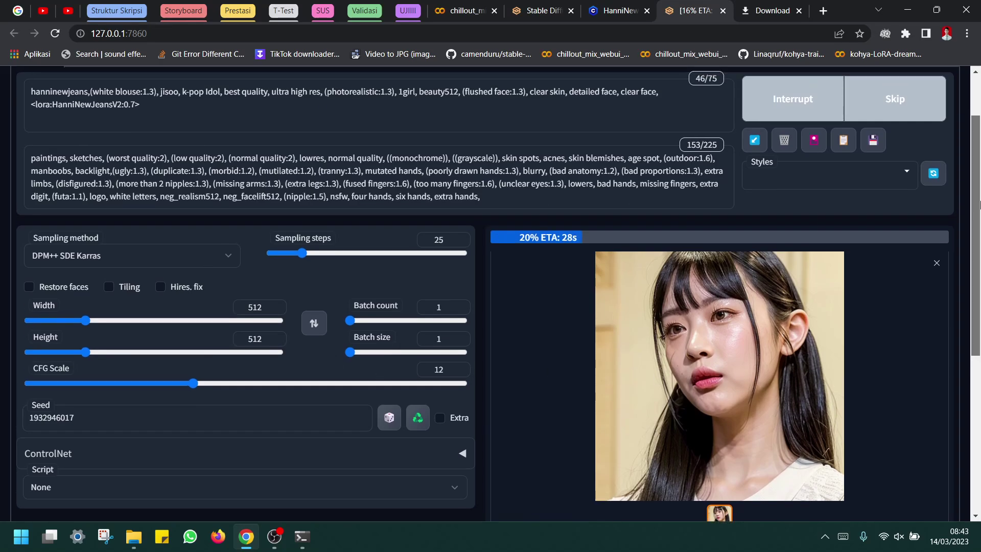
click(230, 119)
text(,)
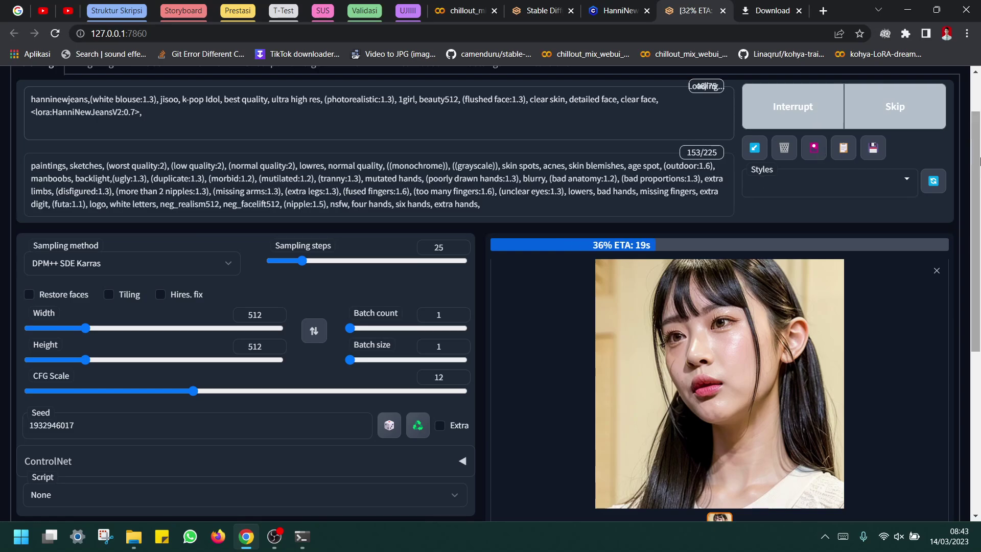
Browse the LoRA model cards, then view the finished portrait full size and close it
scroll(822, 153, down, 1)
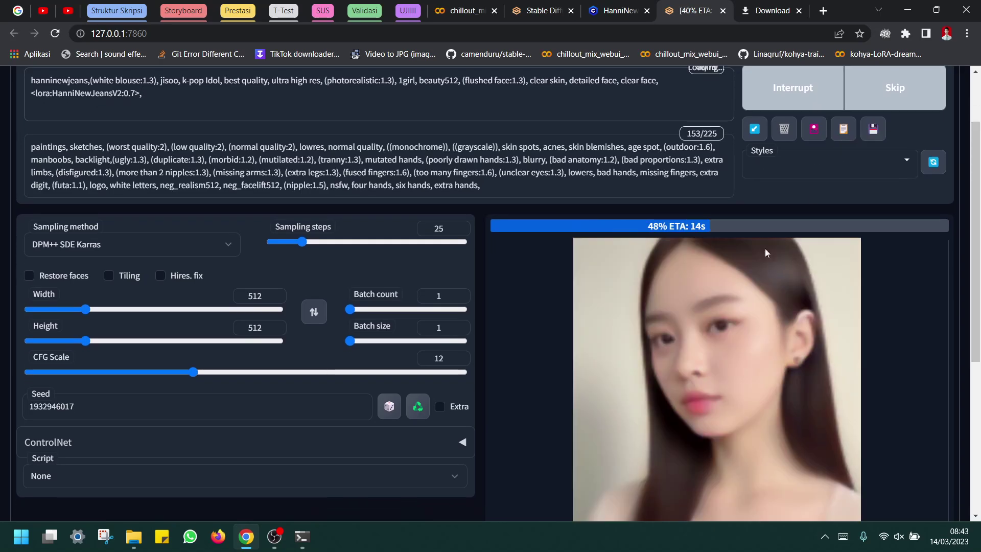
click(814, 132)
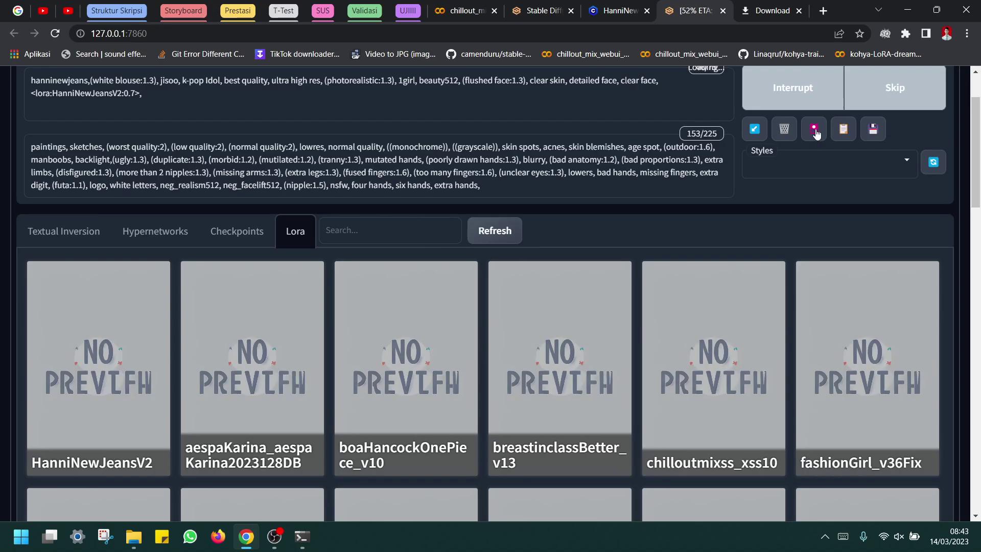
scroll(814, 131, down, 1)
scroll(894, 152, up, 3)
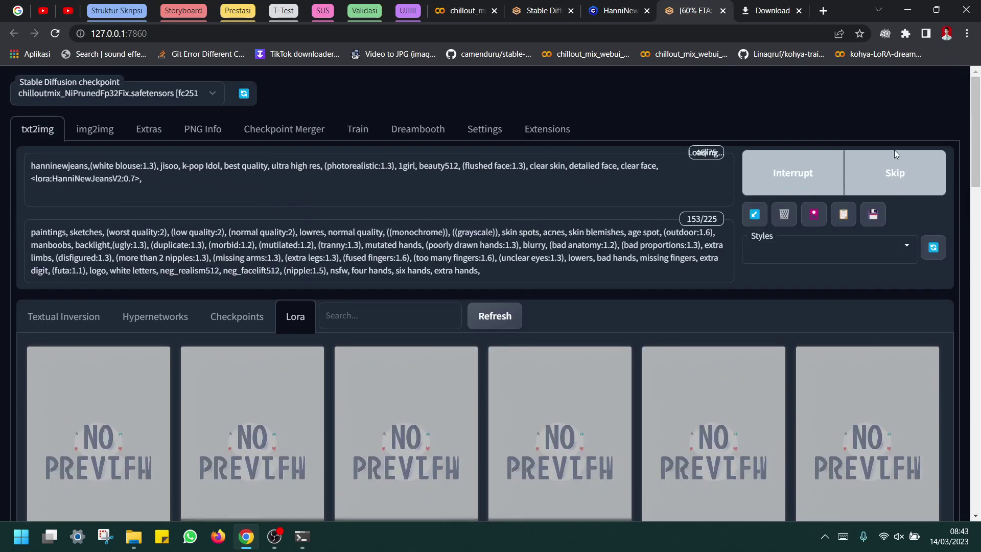
click(814, 214)
scroll(980, 215, down, 2)
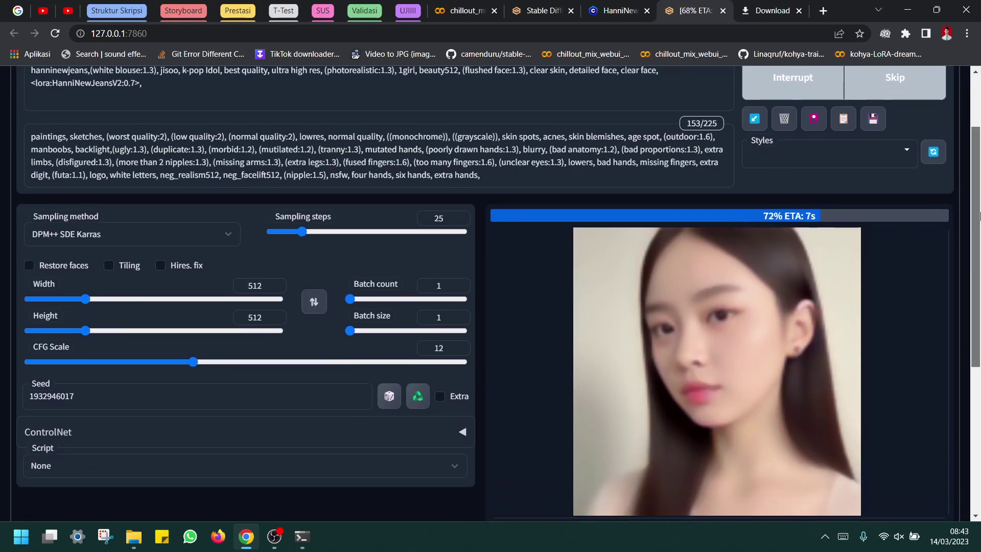
scroll(826, 283, down, 1)
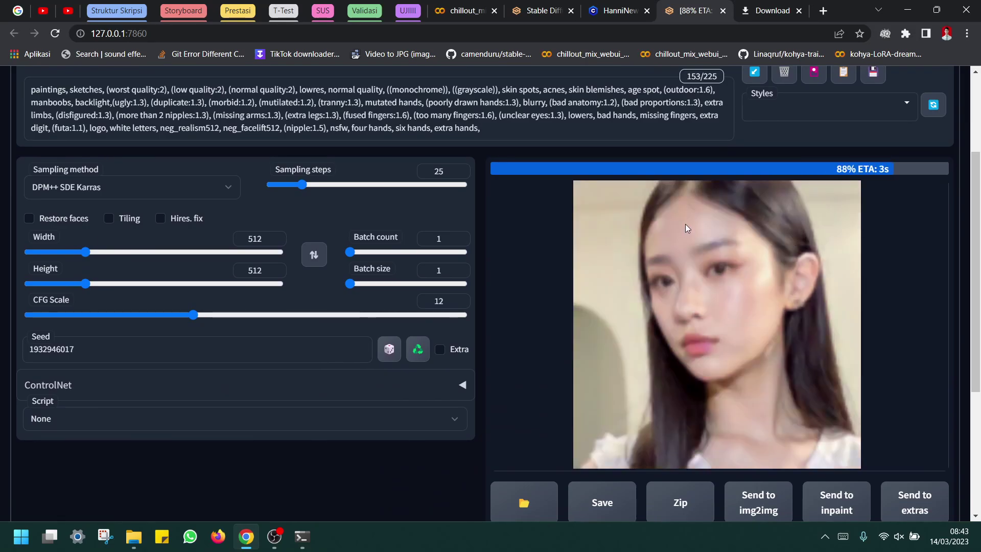
scroll(726, 275, down, 1)
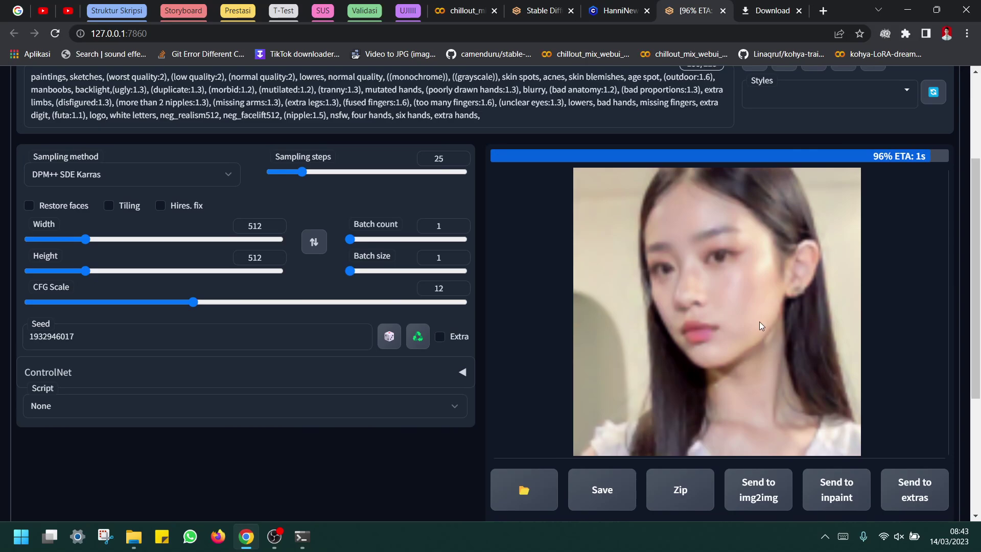
click(769, 249)
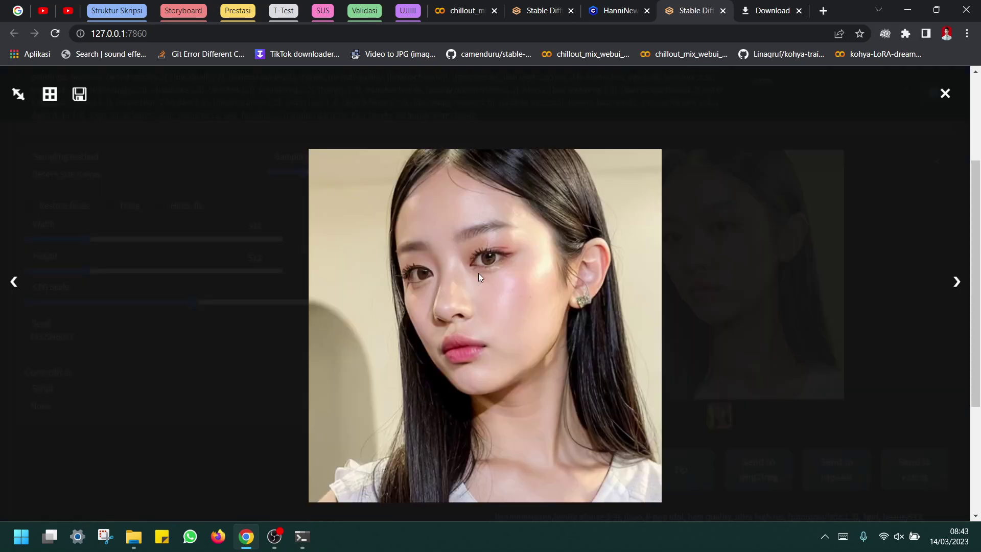
click(823, 251)
Set the HanniNewJeans weight to 0.7 and add the jennieBlackpink LoRA from the Lora cards
scroll(166, 161, up, 1)
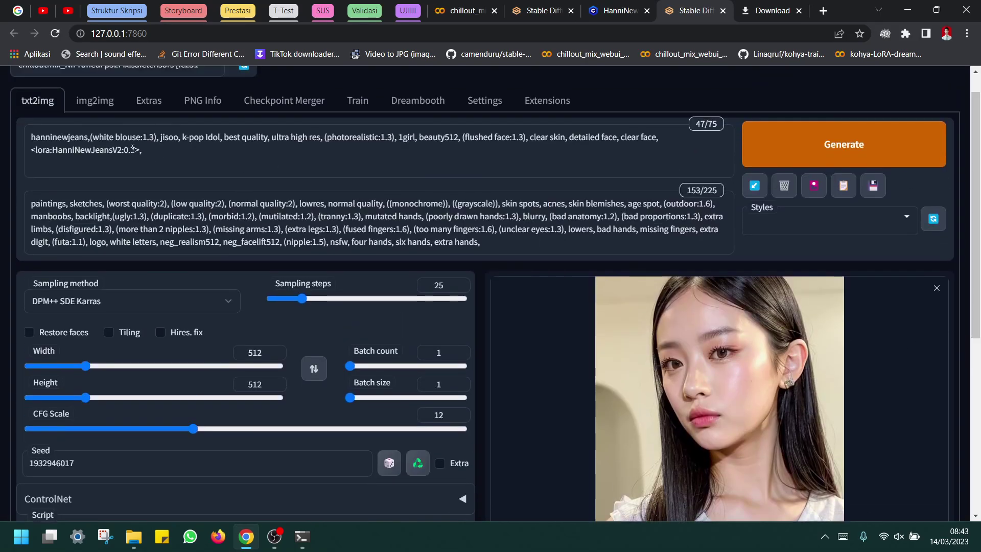
text(7)
scroll(829, 169, down, 1)
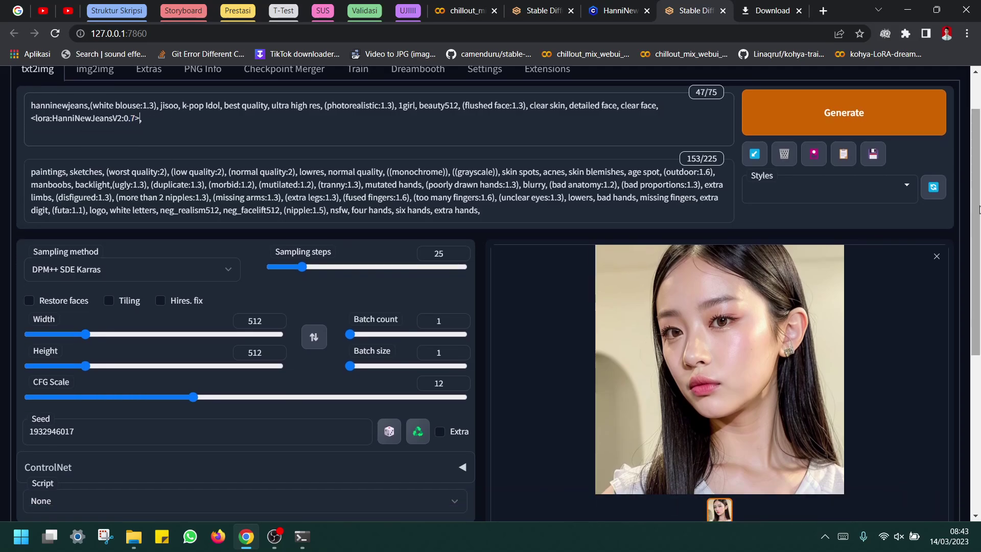
click(811, 158)
drag(978, 175, 965, 111)
click(807, 217)
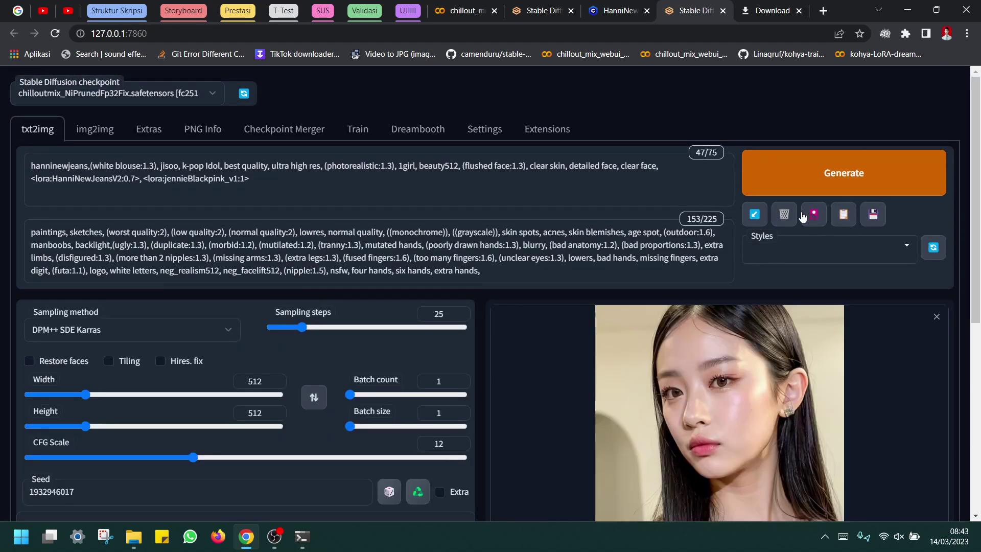
Change the jennieBlackpink_v1 weight to 0.5 and start generating with Ctrl+Enter
drag(130, 179, 135, 179)
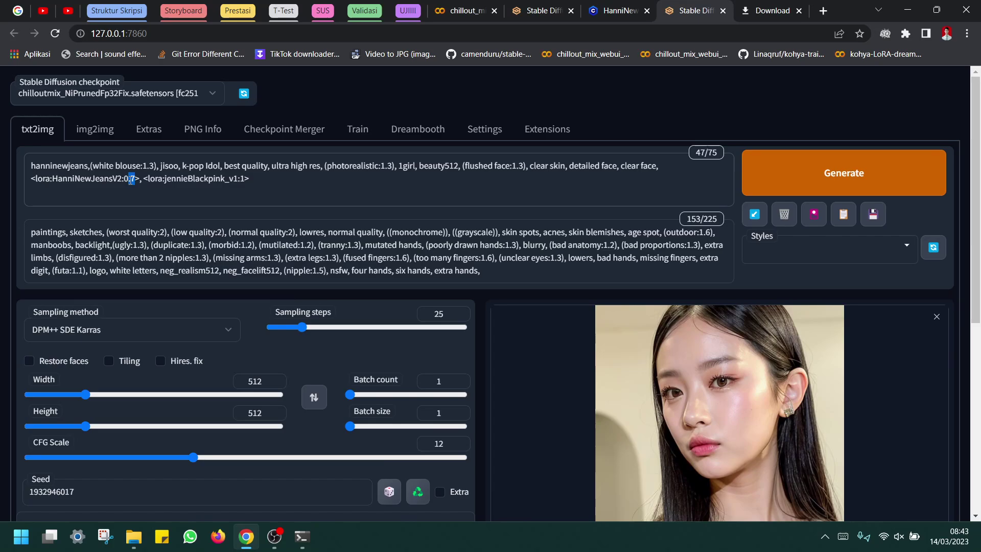
drag(246, 179, 243, 179)
drag(136, 179, 124, 182)
click(81, 181)
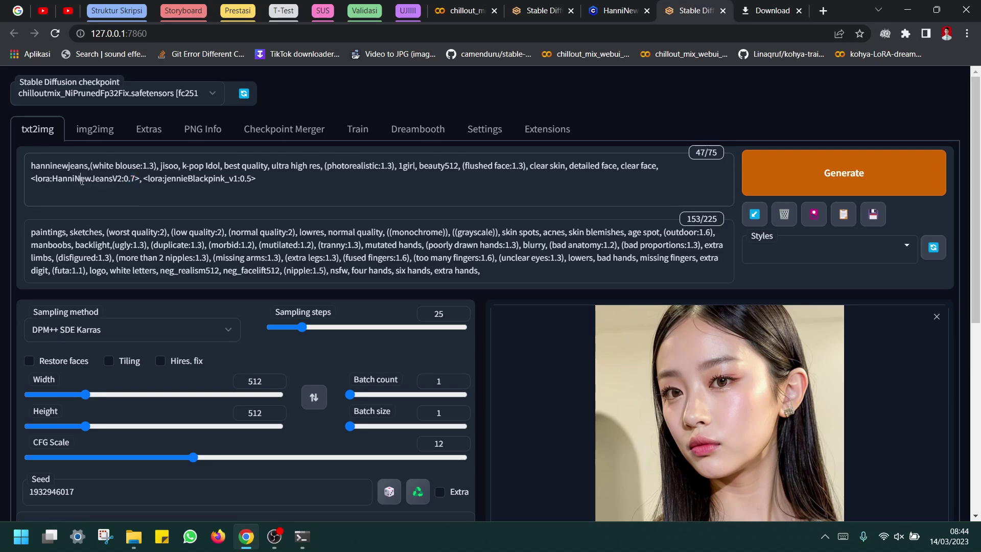
drag(252, 183, 242, 180)
key(ctrl+Return)
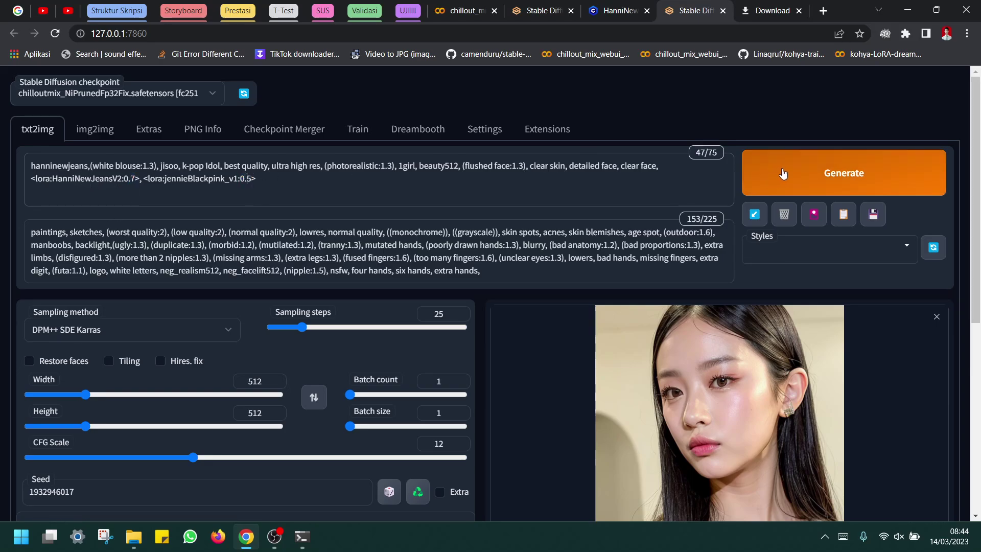
Alternate between the render and the Civitai reference, ending on its generation data
scroll(592, 324, down, 3)
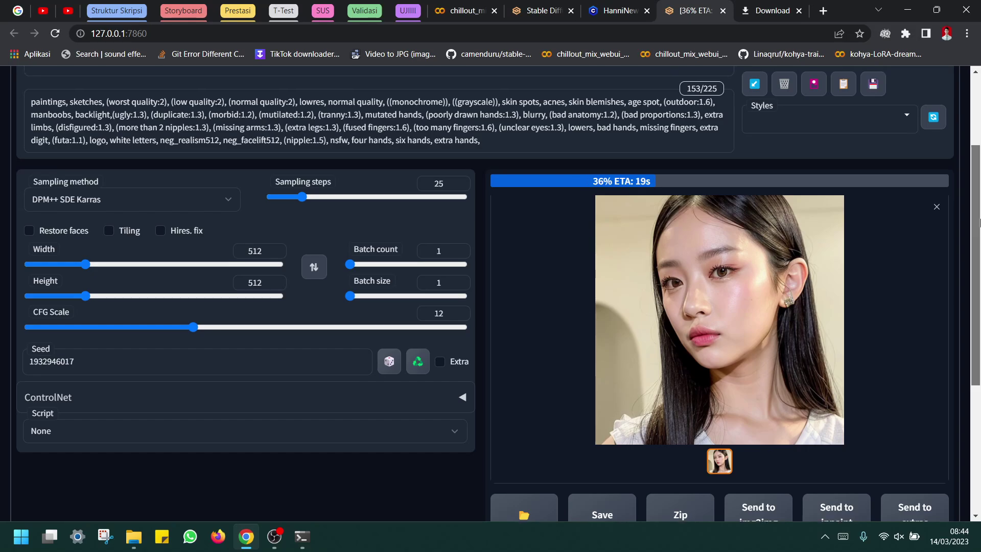
scroll(978, 220, up, 1)
scroll(978, 204, up, 1)
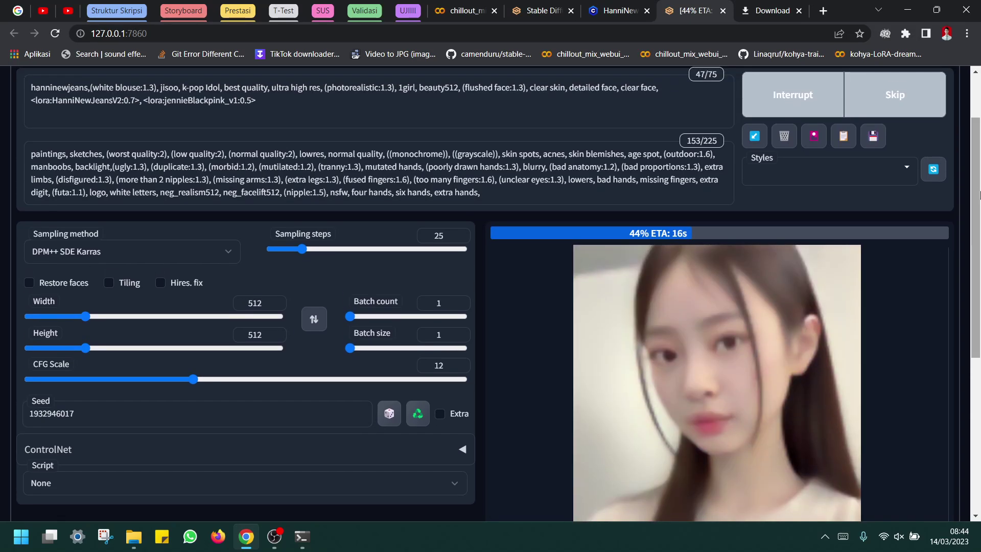
click(618, 11)
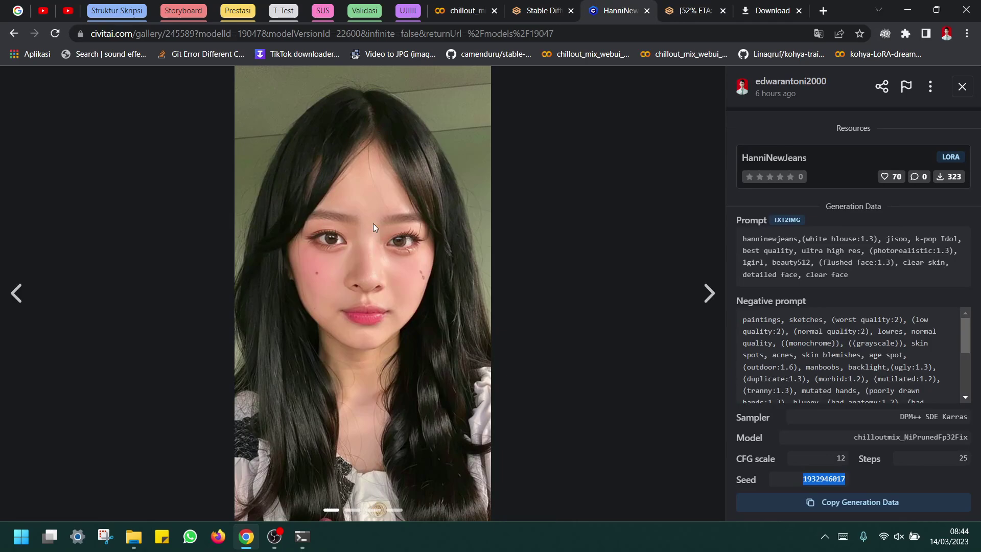
click(692, 8)
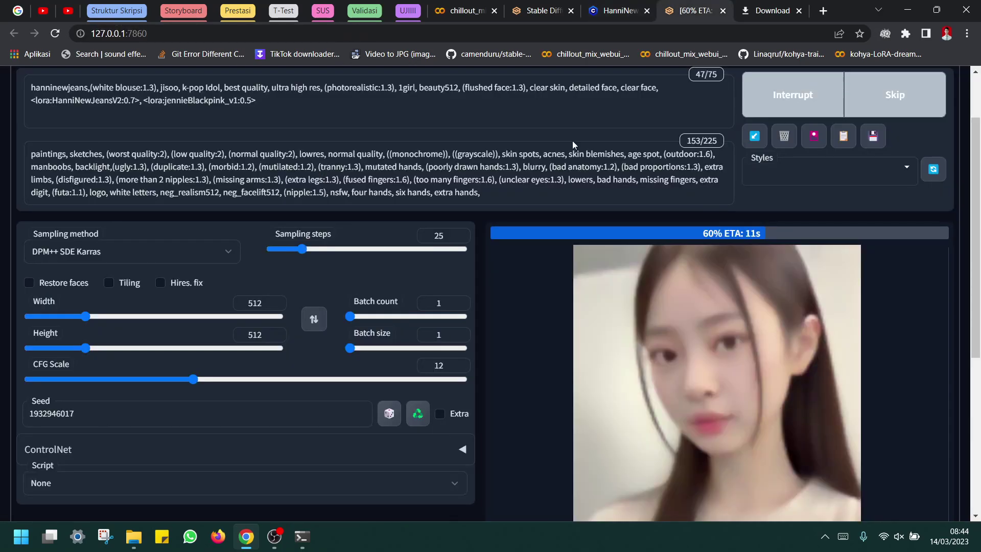
click(618, 11)
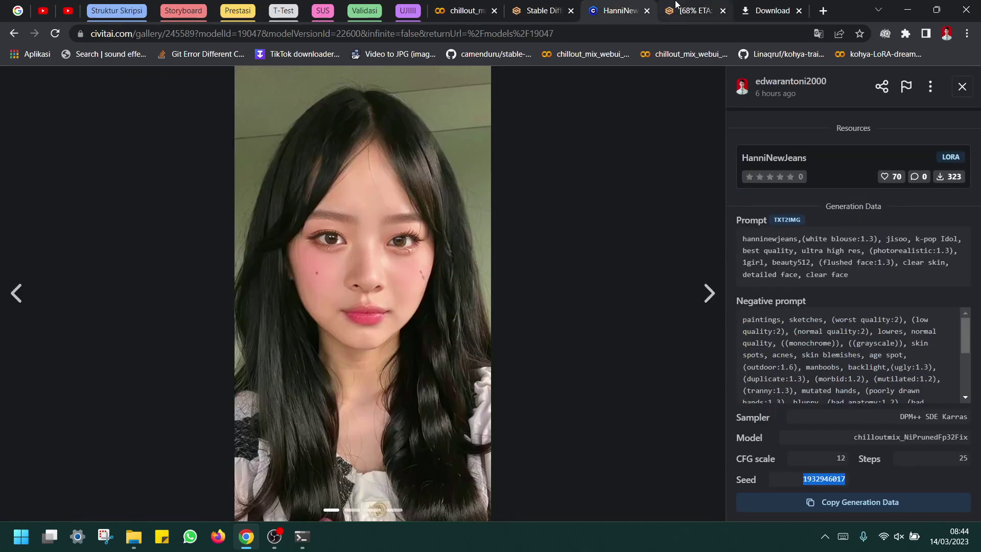
click(694, 10)
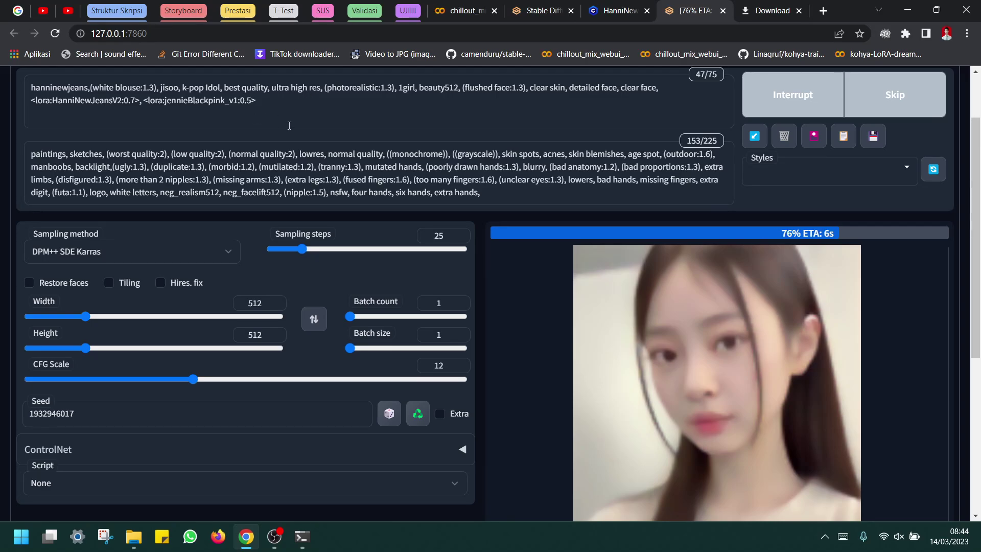
click(618, 10)
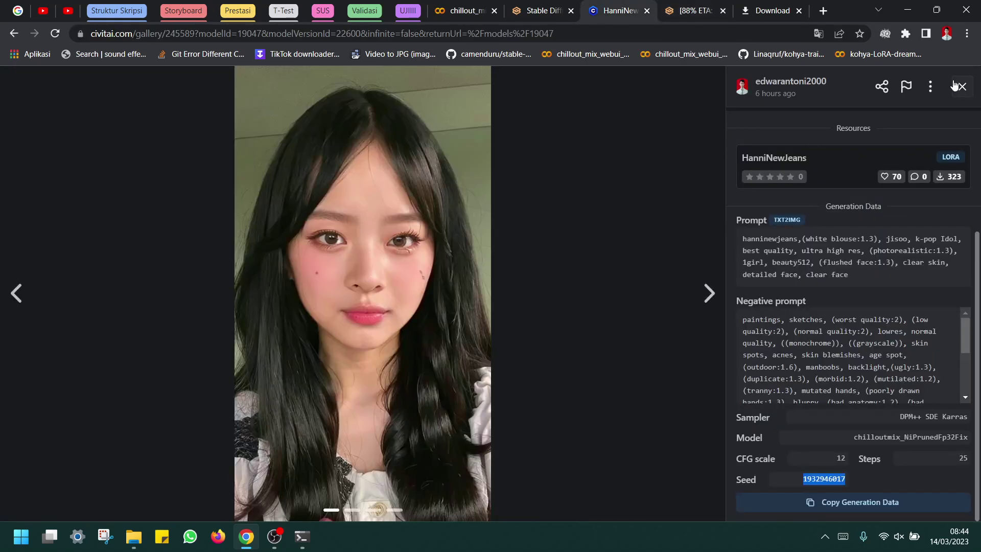